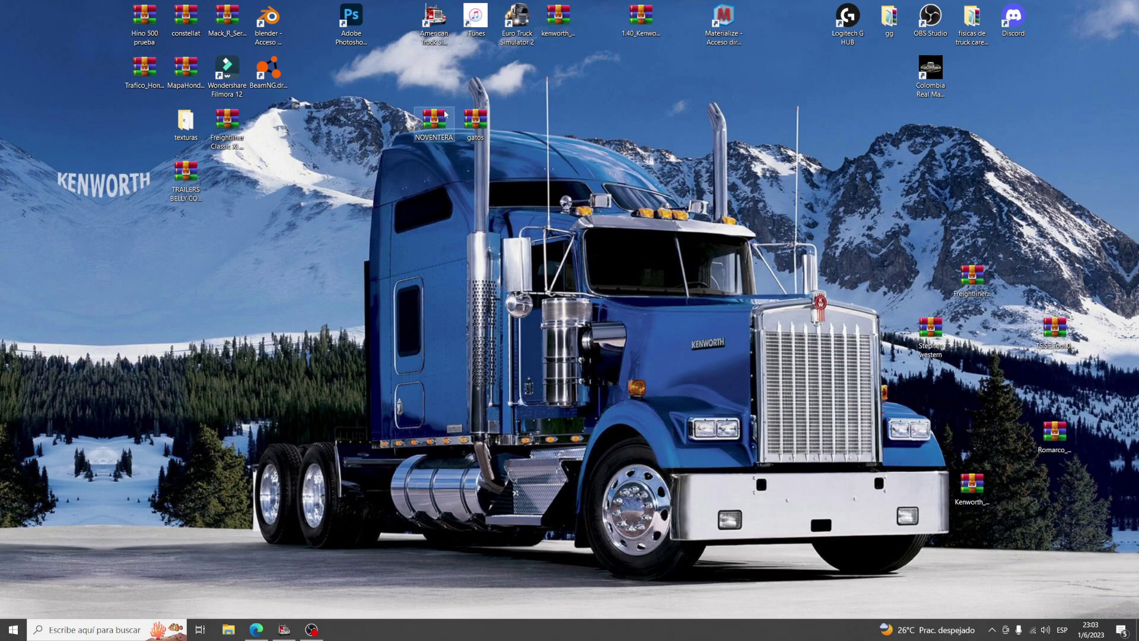
Move the TRAILERS BELLY COCACOLA archive to an empty spot lower on the desktop.
{"action": "left_click_drag", "start_coordinate": [201, 186], "coordinate": [233, 298]}
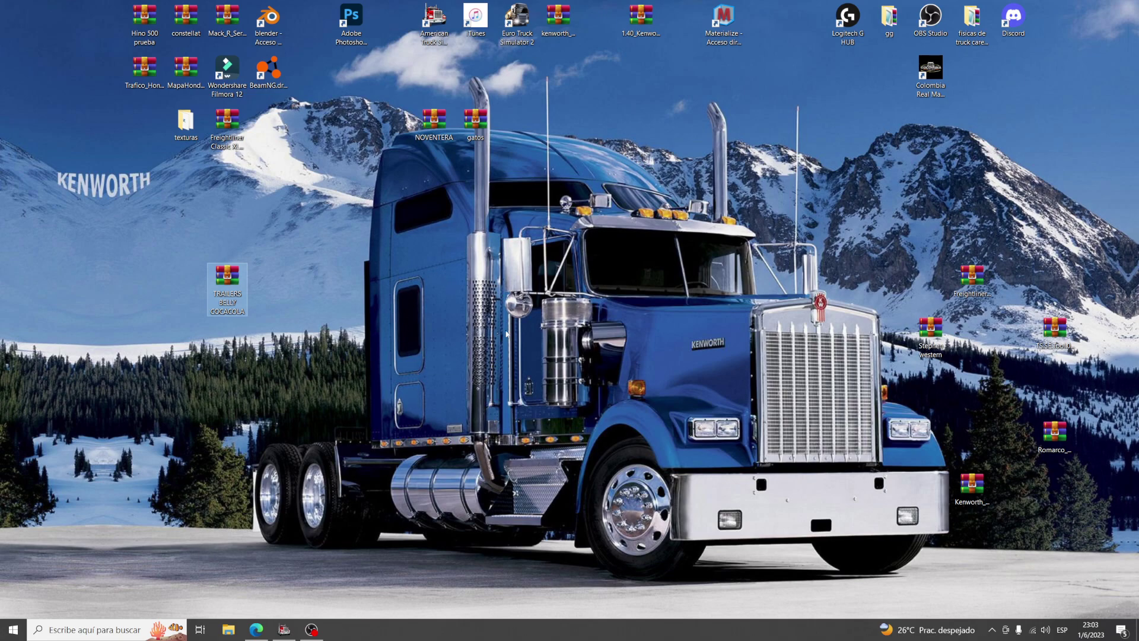
{"action": "right_click", "coordinate": [231, 274]}
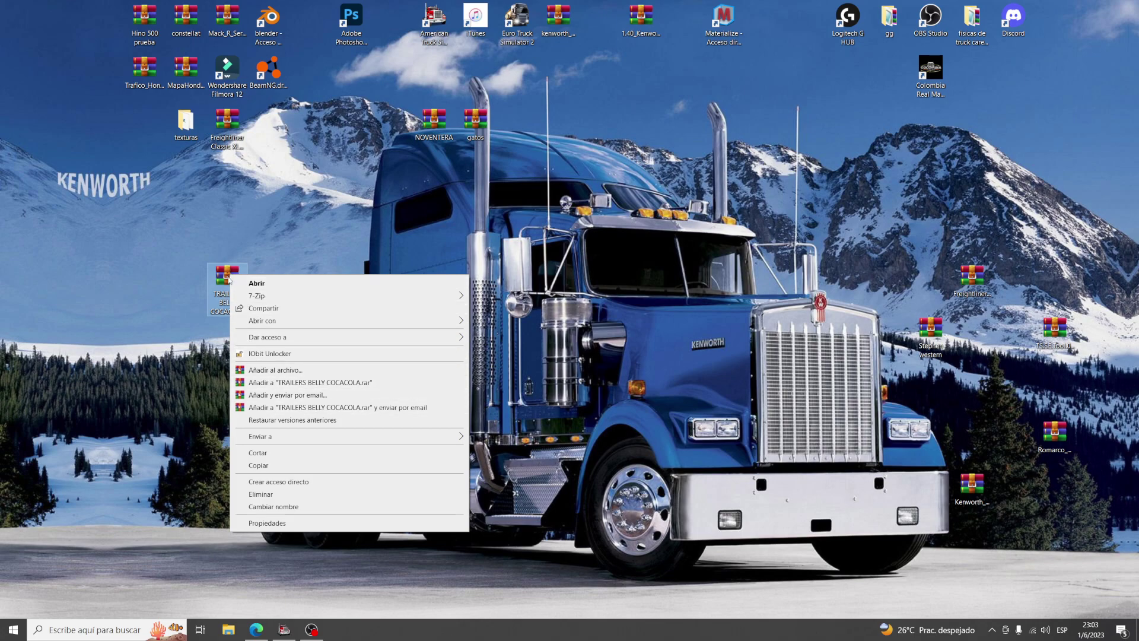
{"action": "left_click", "coordinate": [227, 284]}
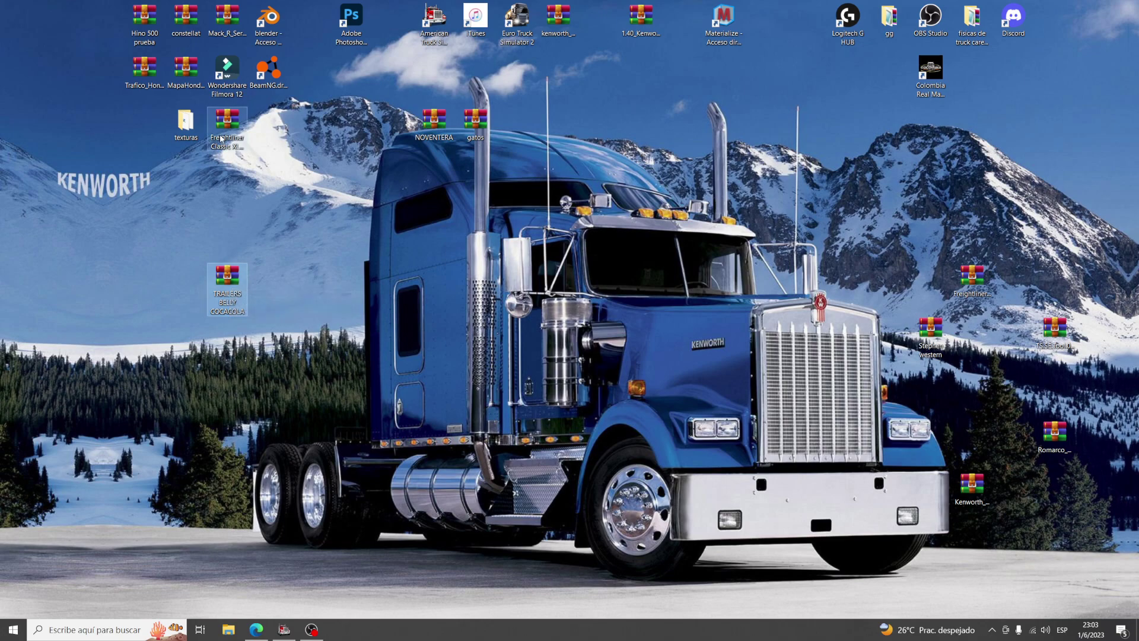
{"action": "right_click", "coordinate": [441, 135]}
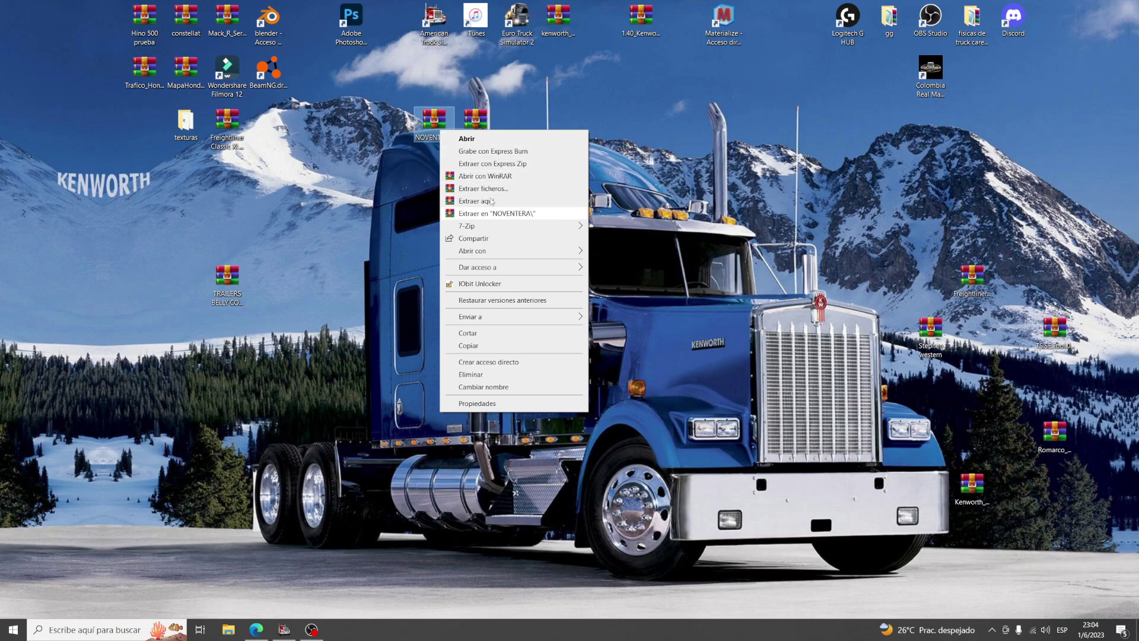
{"action": "left_click", "coordinate": [398, 130]}
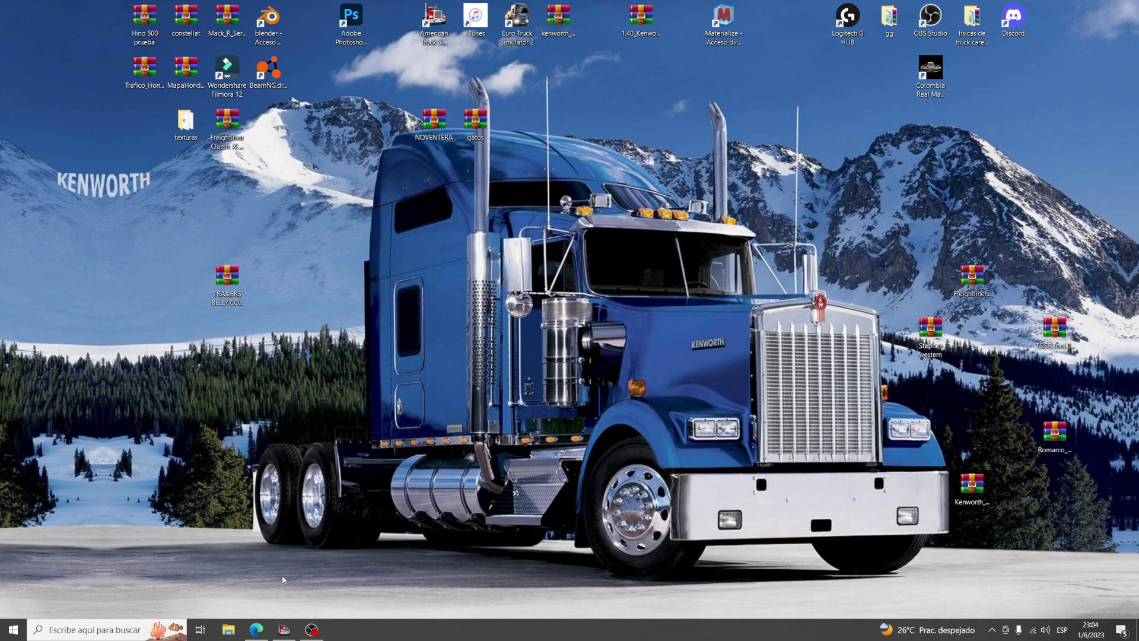
Switch to Microsoft Edge and open the ProMods Canada download setup from the ProMods home page.
{"action": "left_click", "coordinate": [256, 630]}
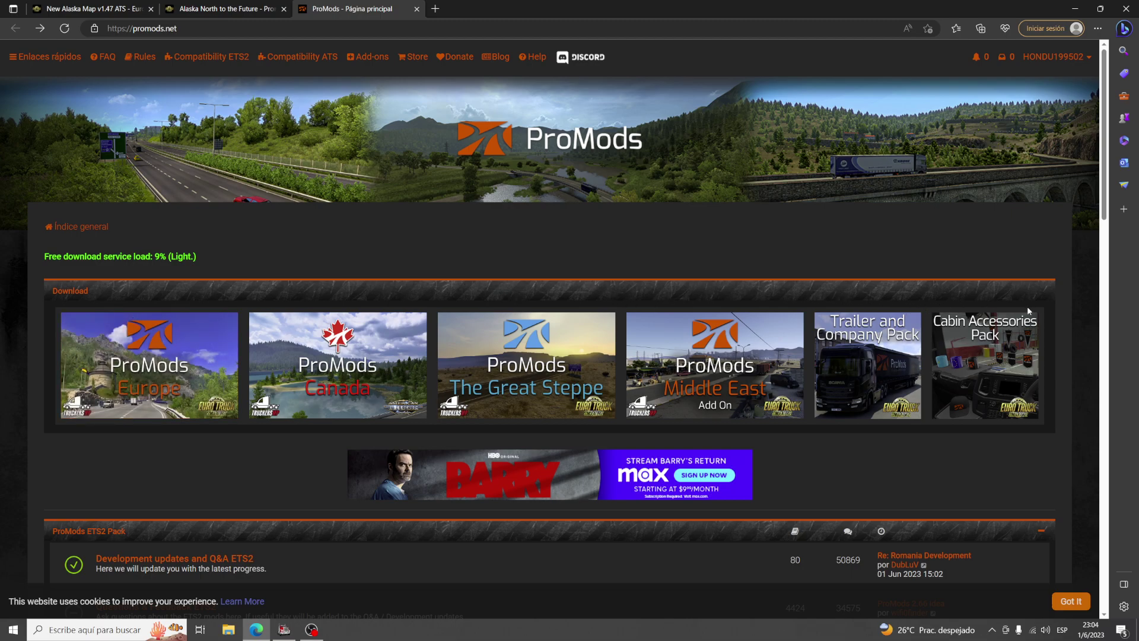
{"action": "left_click", "coordinate": [1086, 59]}
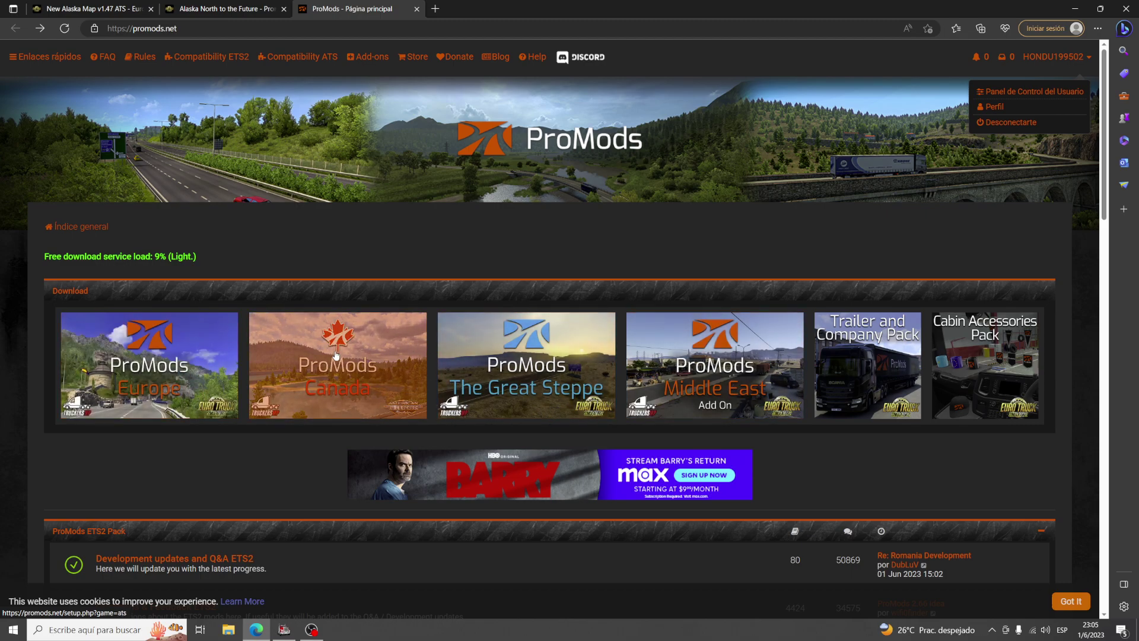
{"action": "scroll", "coordinate": [358, 374], "scroll_direction": "down", "scroll_amount": 2}
{"action": "left_click", "coordinate": [355, 283]}
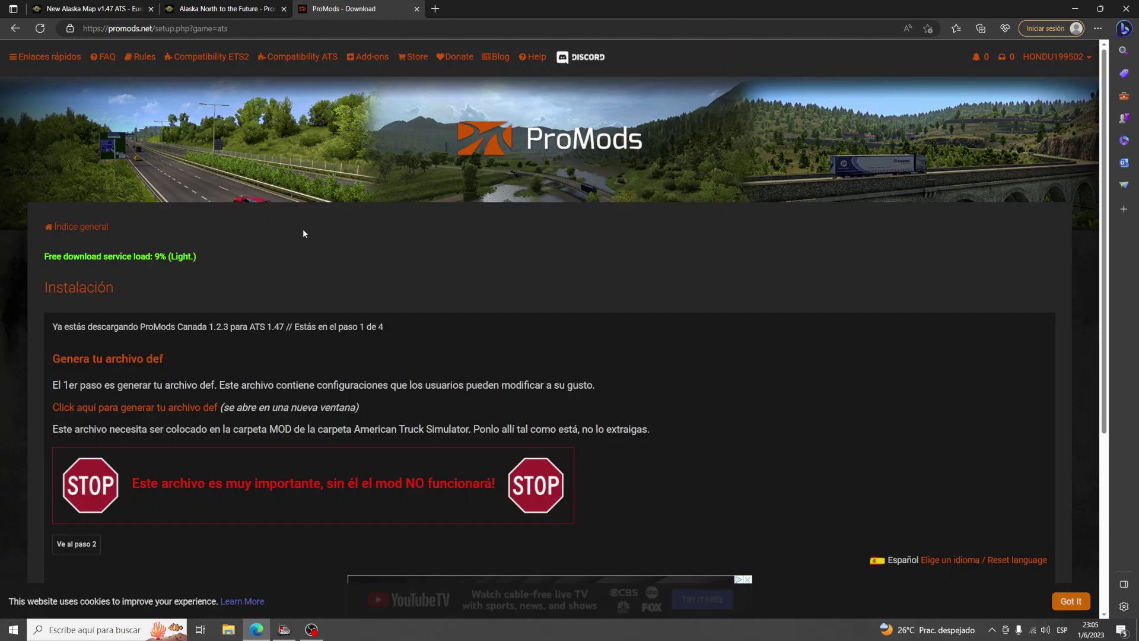
Open the def file generator for American Truck Simulator and choose the mid-range PC vegetation draw distance (PCs de gama media).
{"action": "scroll", "coordinate": [145, 351], "scroll_direction": "down", "scroll_amount": 2}
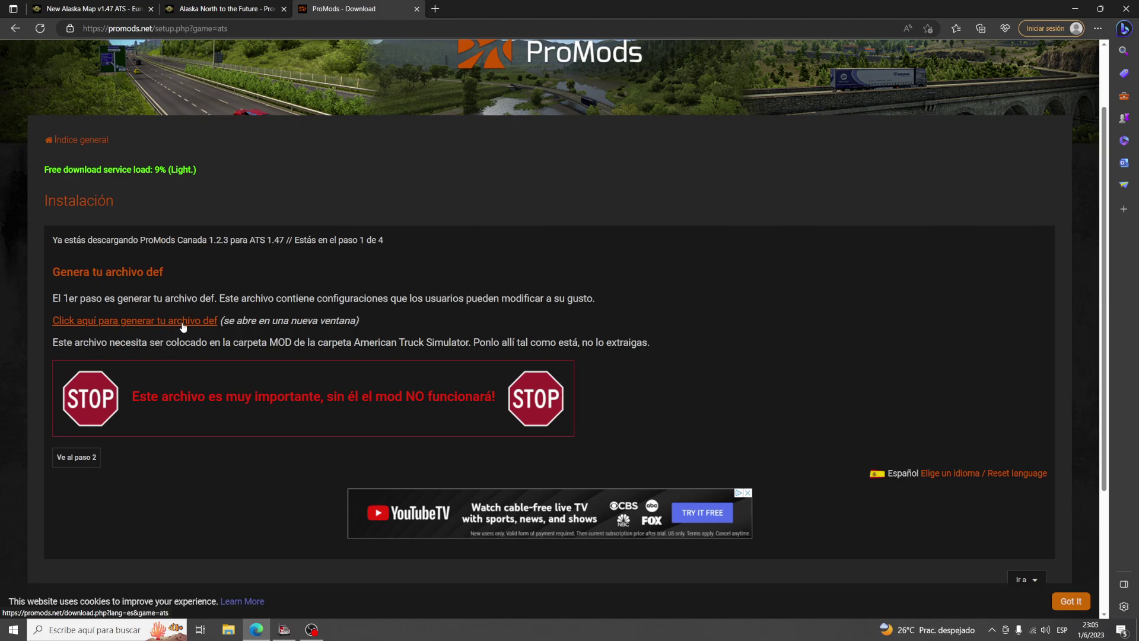
{"action": "left_click", "coordinate": [142, 325]}
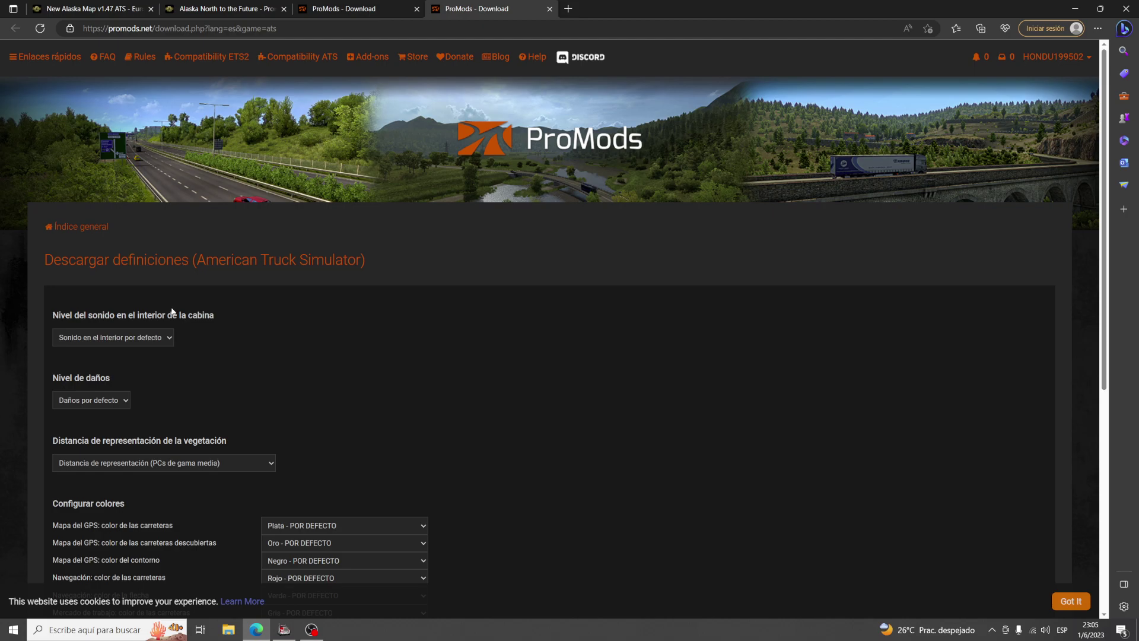
{"action": "scroll", "coordinate": [172, 311], "scroll_direction": "down", "scroll_amount": 3}
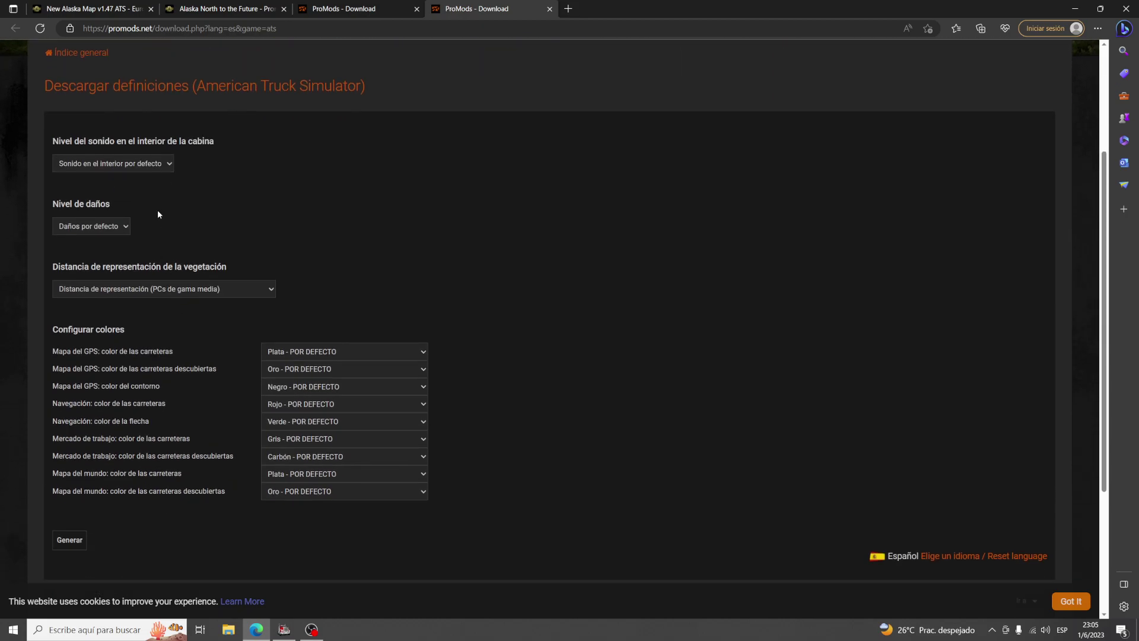
{"action": "left_click", "coordinate": [155, 168]}
{"action": "left_click", "coordinate": [155, 167]}
{"action": "left_click", "coordinate": [232, 291]}
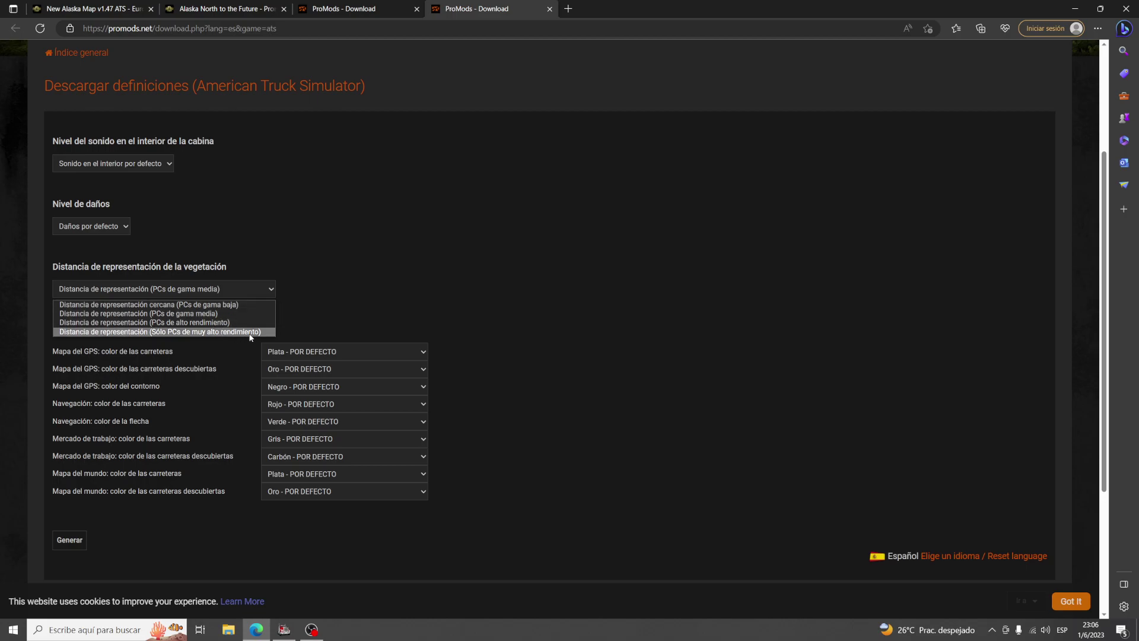
{"action": "left_click", "coordinate": [203, 314]}
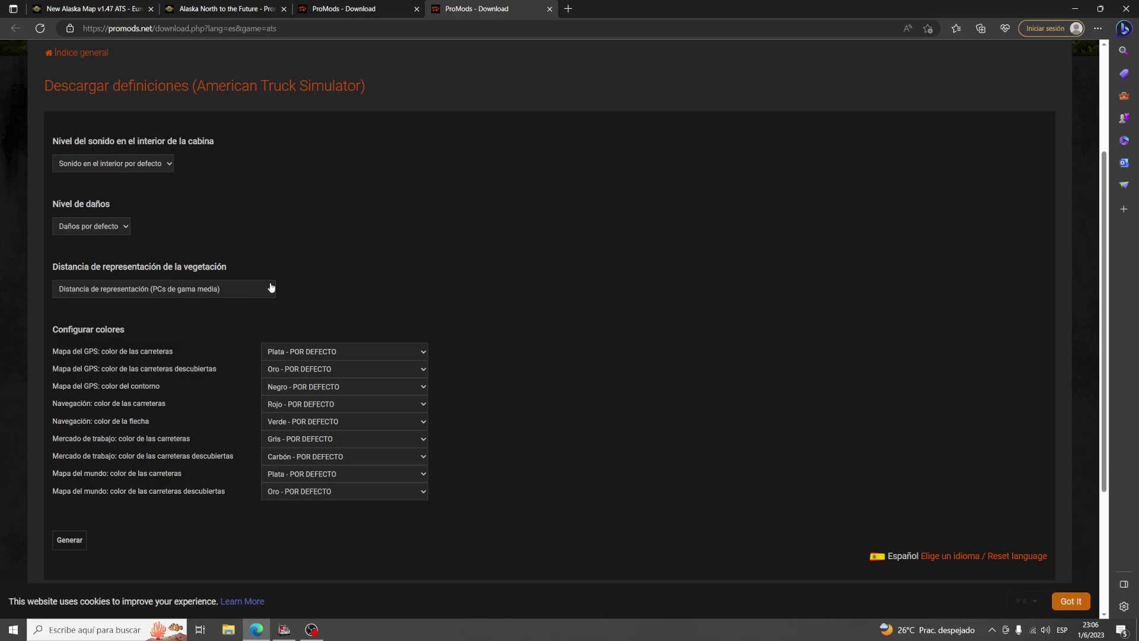
Generate and download the def file with the default sound, damage and color settings.
{"action": "scroll", "coordinate": [284, 364], "scroll_direction": "down", "scroll_amount": 3}
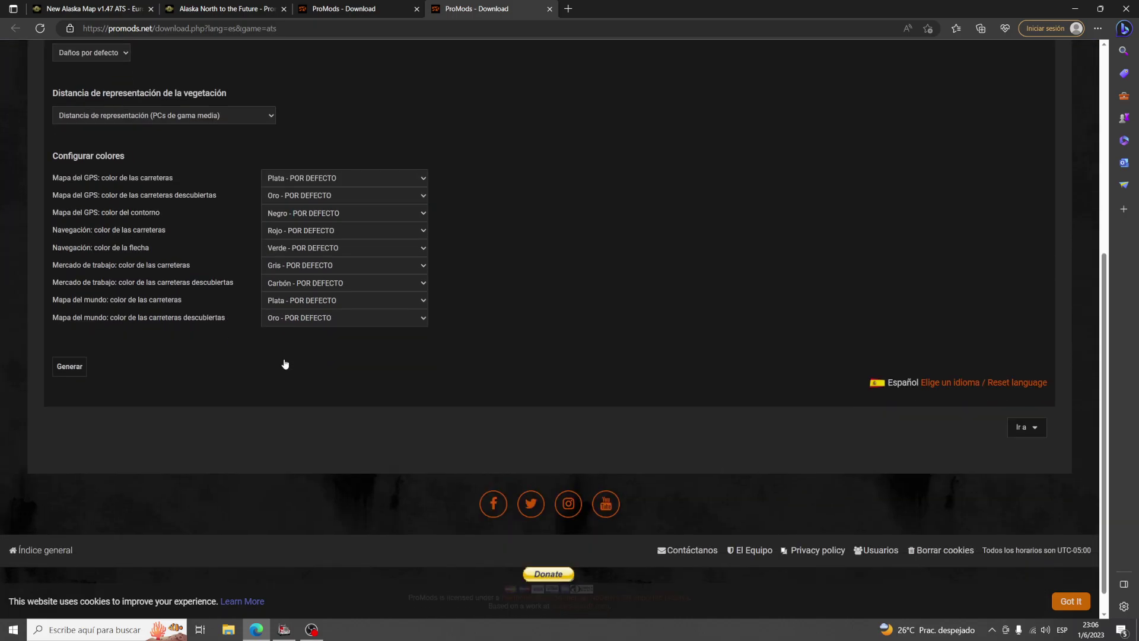
{"action": "scroll", "coordinate": [289, 358], "scroll_direction": "up", "scroll_amount": 6}
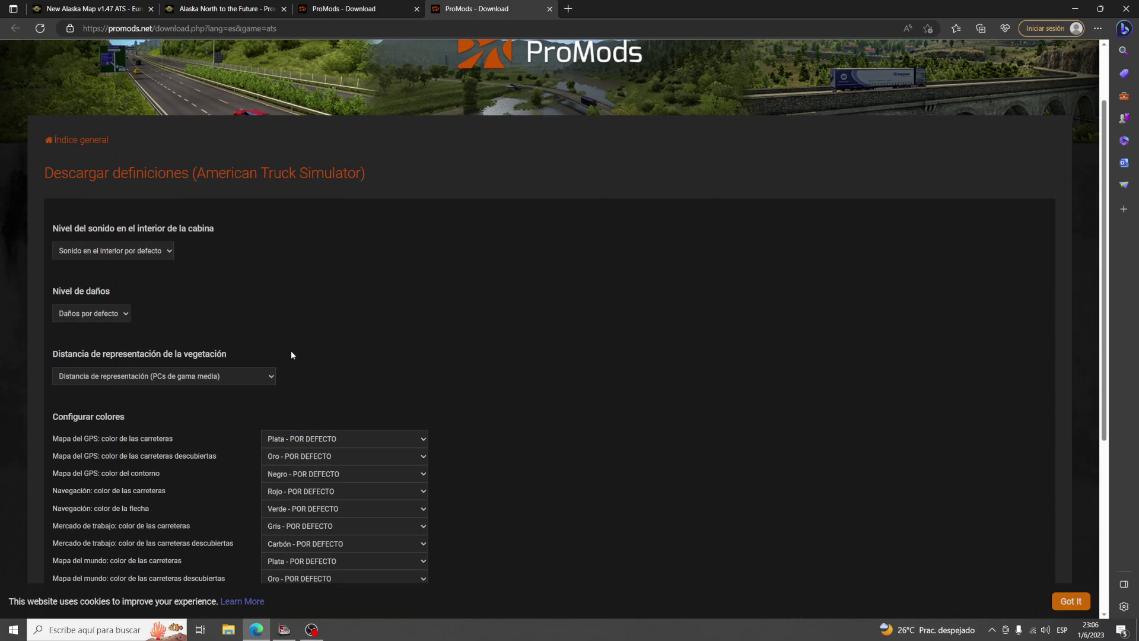
{"action": "scroll", "coordinate": [287, 346], "scroll_direction": "down", "scroll_amount": 2}
{"action": "scroll", "coordinate": [287, 344], "scroll_direction": "down", "scroll_amount": 3}
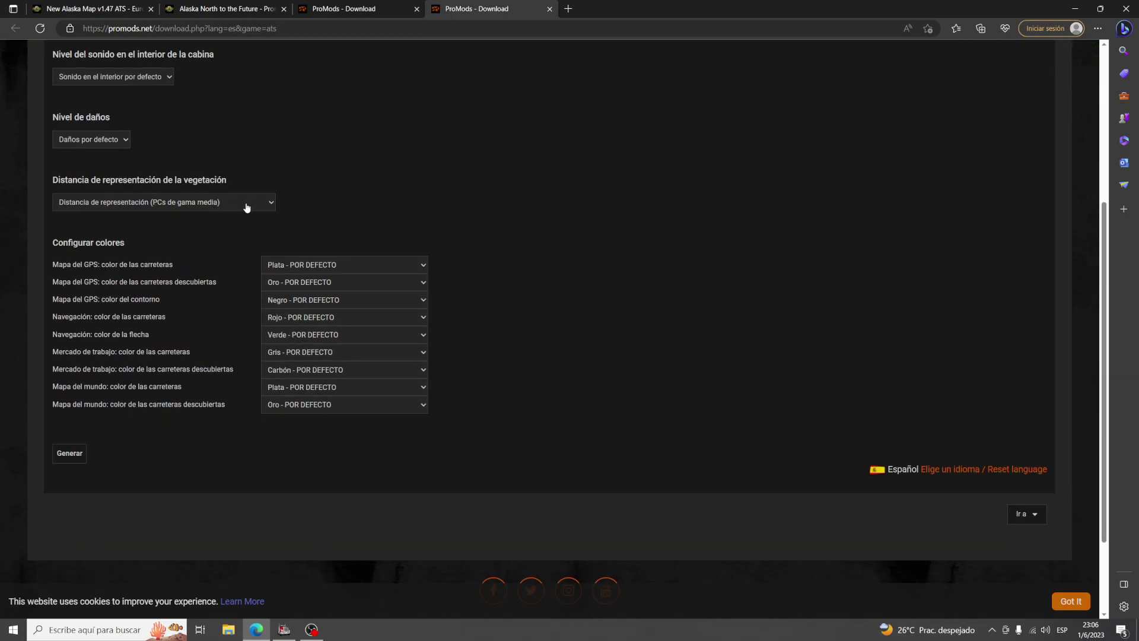
{"action": "left_click", "coordinate": [71, 453]}
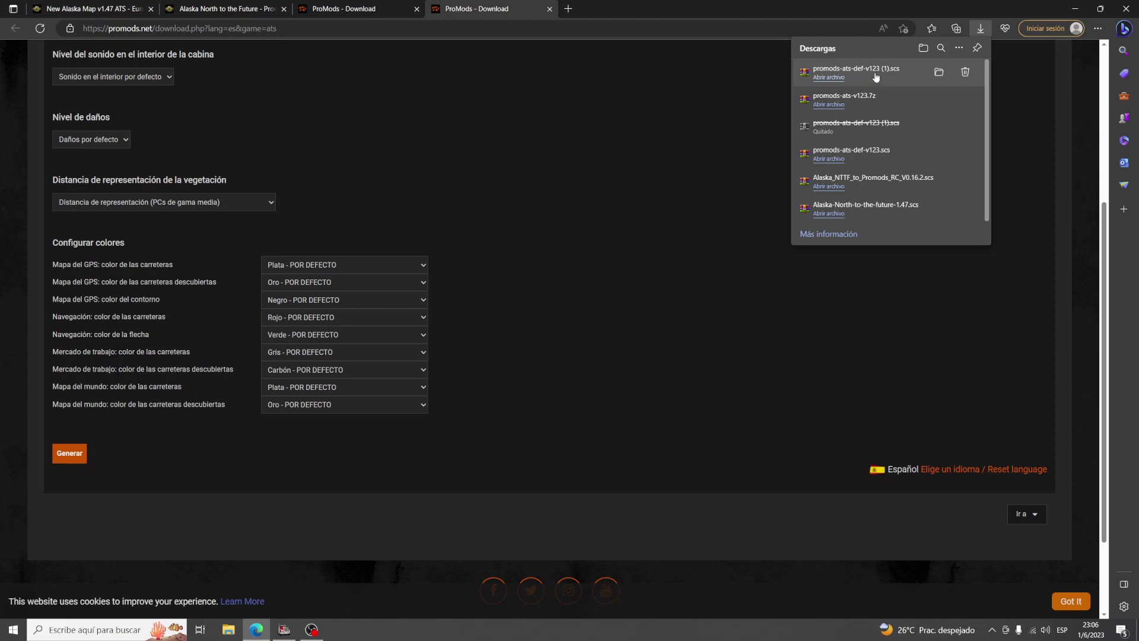
Delete the newly downloaded promods-ats-def-v123 (1).scs file from the browser downloads.
{"action": "left_click", "coordinate": [965, 72]}
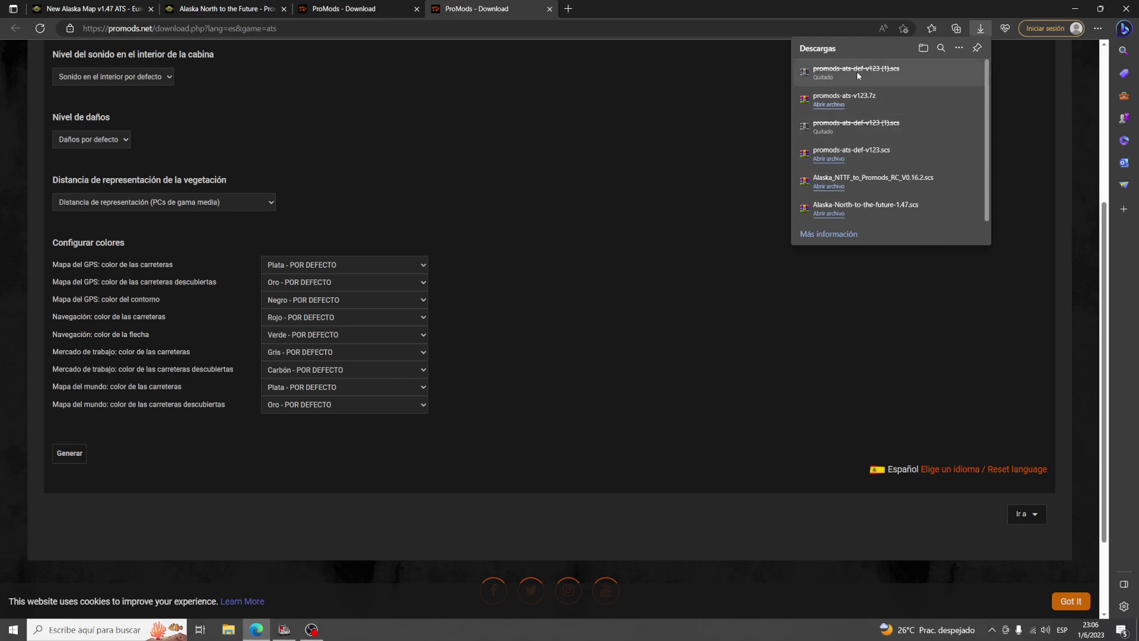
{"action": "scroll", "coordinate": [268, 373], "scroll_direction": "up", "scroll_amount": 2}
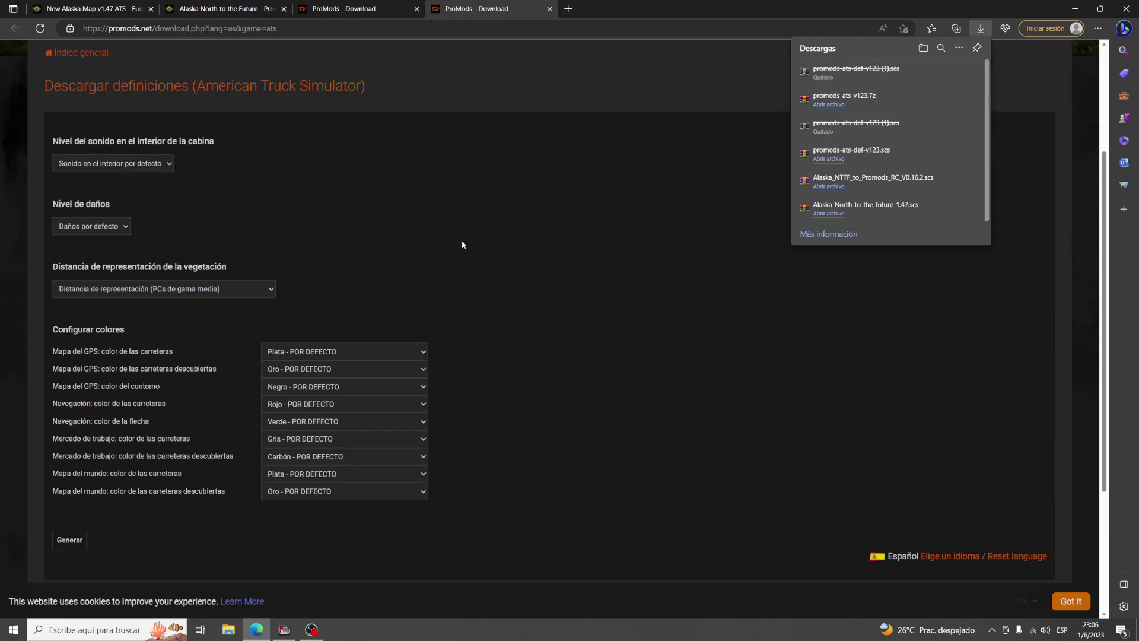
{"action": "scroll", "coordinate": [461, 240], "scroll_direction": "up", "scroll_amount": 3}
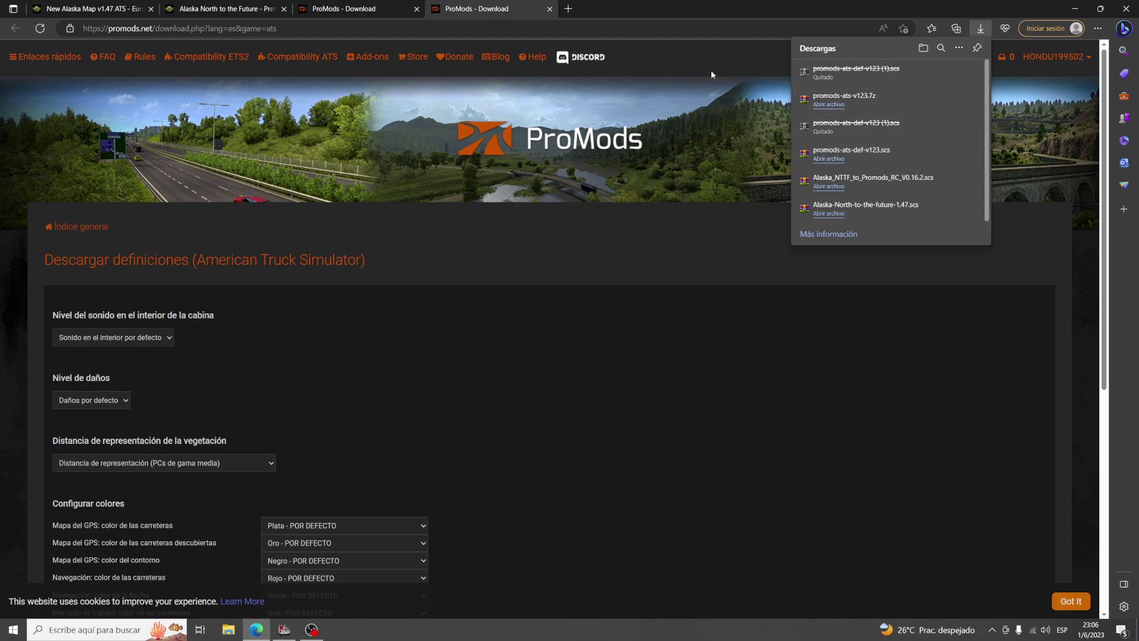
{"action": "scroll", "coordinate": [223, 351], "scroll_direction": "down", "scroll_amount": 3}
{"action": "scroll", "coordinate": [224, 350], "scroll_direction": "up", "scroll_amount": 3}
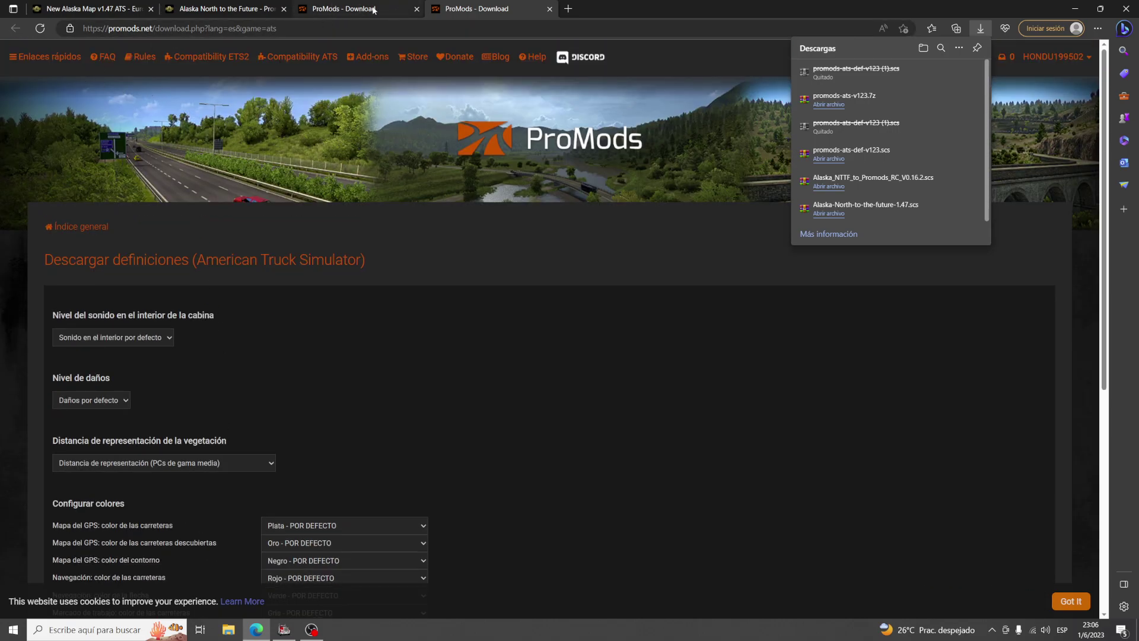
Return to the ProMods Canada setup, proceed to step 2 and choose the free Standard Download.
{"action": "mouse_move", "coordinate": [367, 10]}
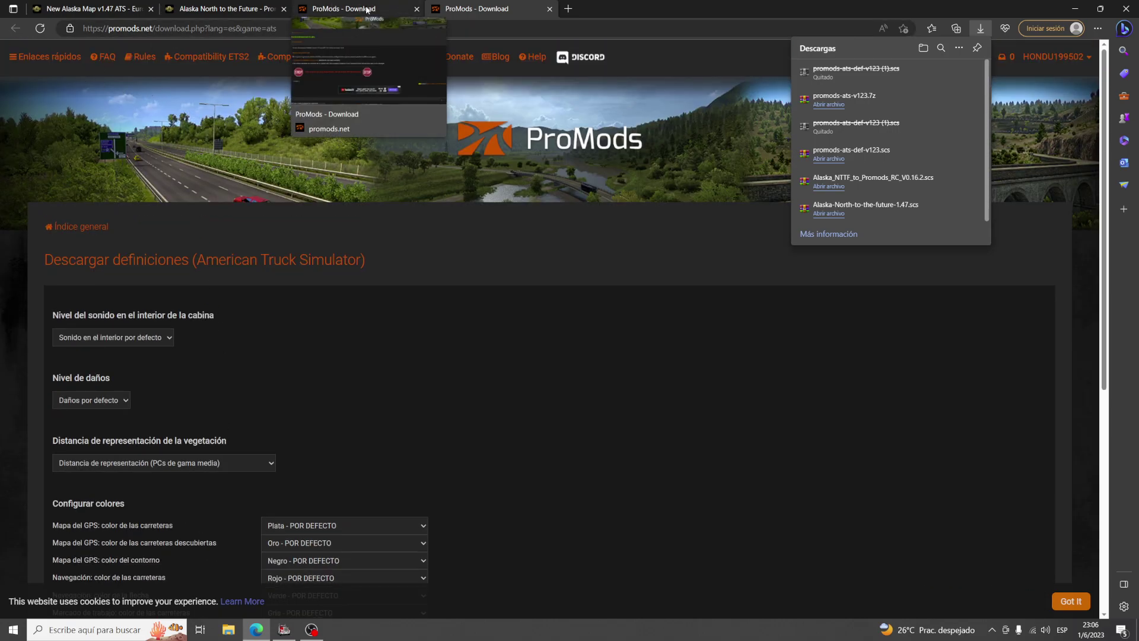
{"action": "left_click", "coordinate": [367, 10]}
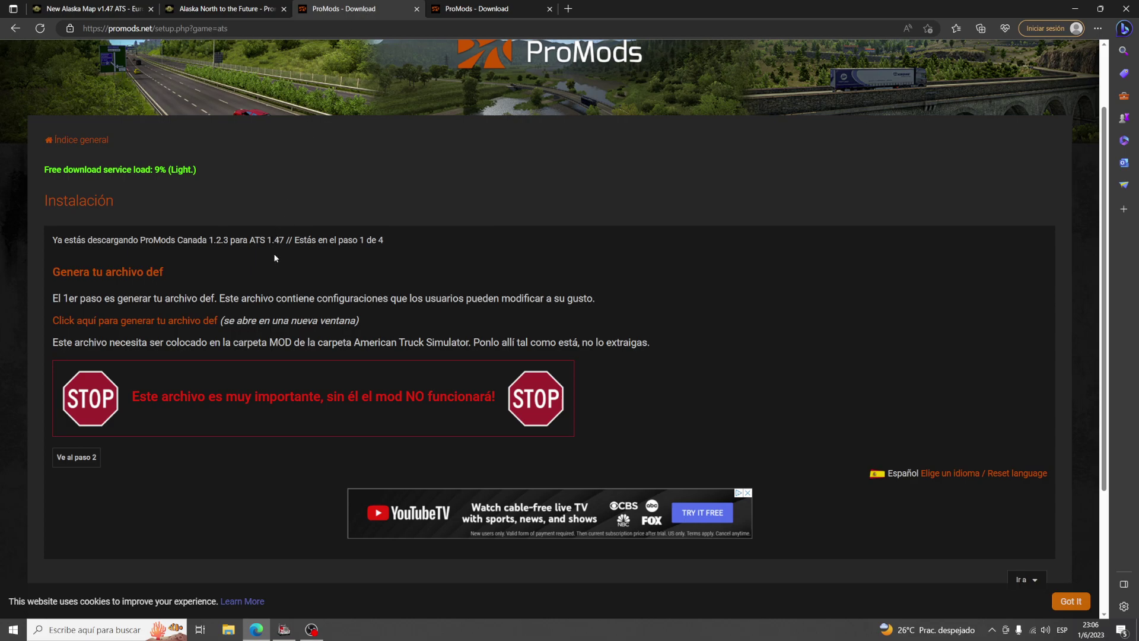
{"action": "left_click", "coordinate": [84, 460]}
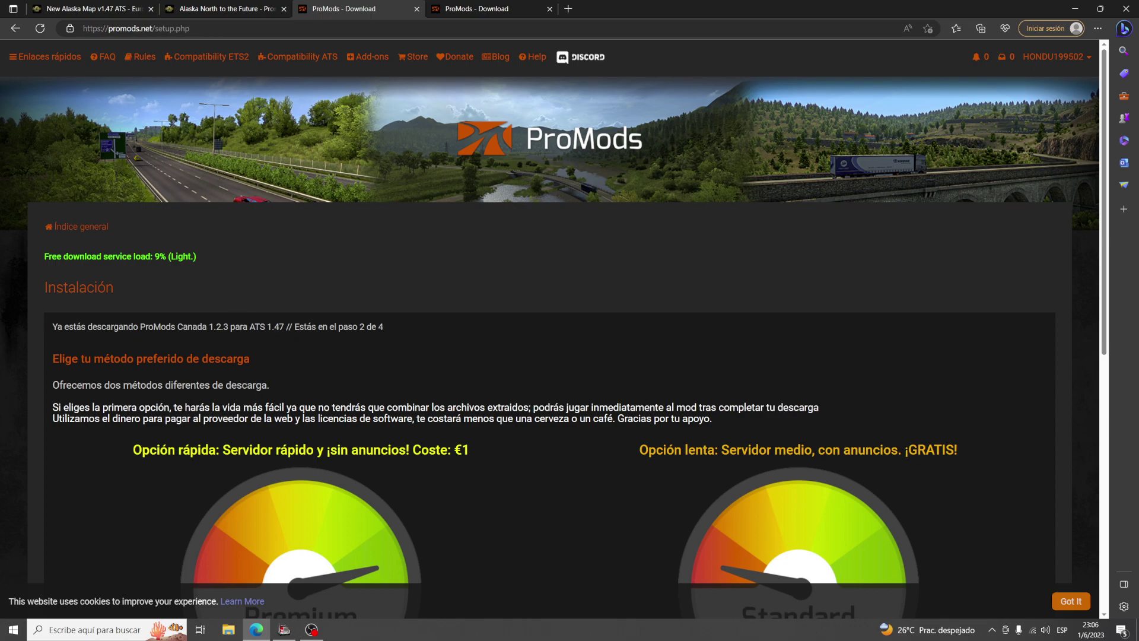
{"action": "scroll", "coordinate": [344, 485], "scroll_direction": "down", "scroll_amount": 3}
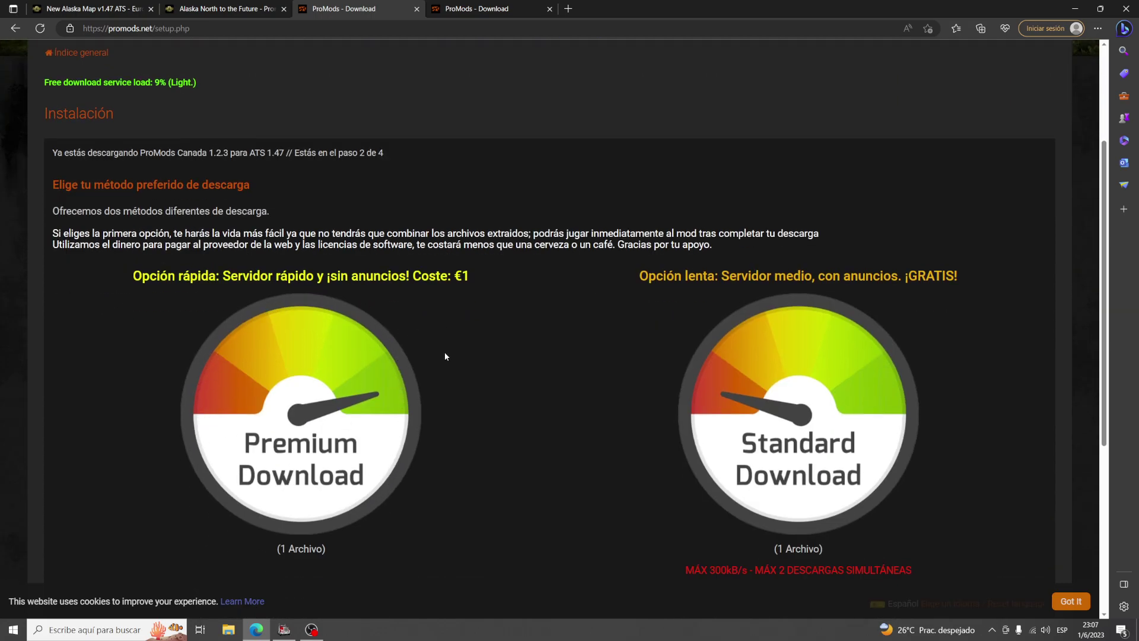
{"action": "scroll", "coordinate": [341, 516], "scroll_direction": "down", "scroll_amount": 3}
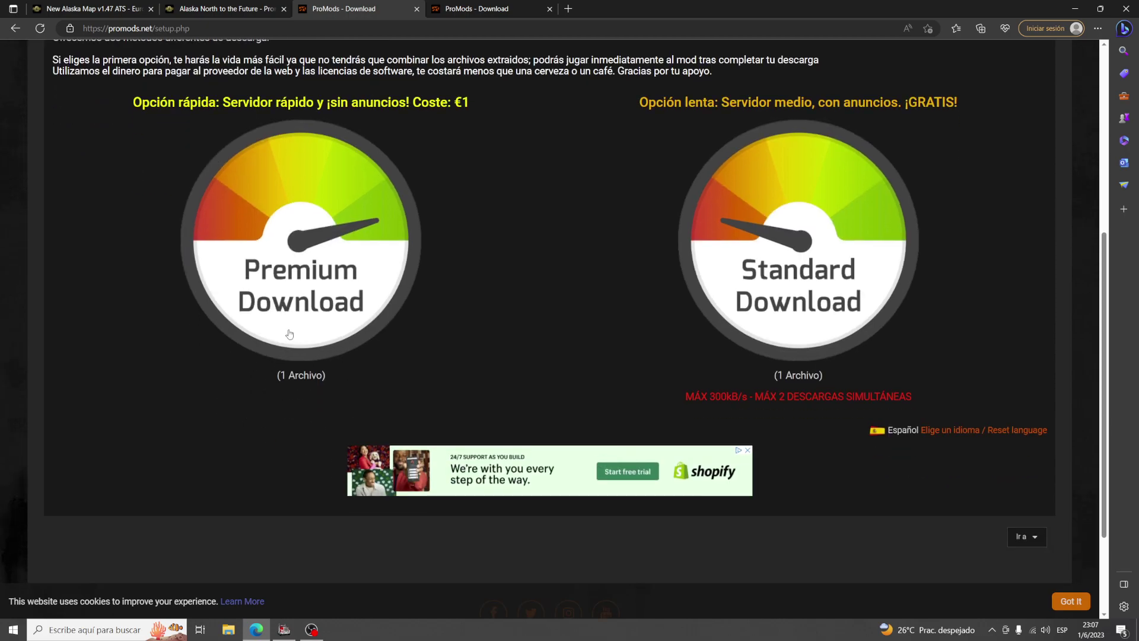
{"action": "scroll", "coordinate": [294, 323], "scroll_direction": "up", "scroll_amount": 2}
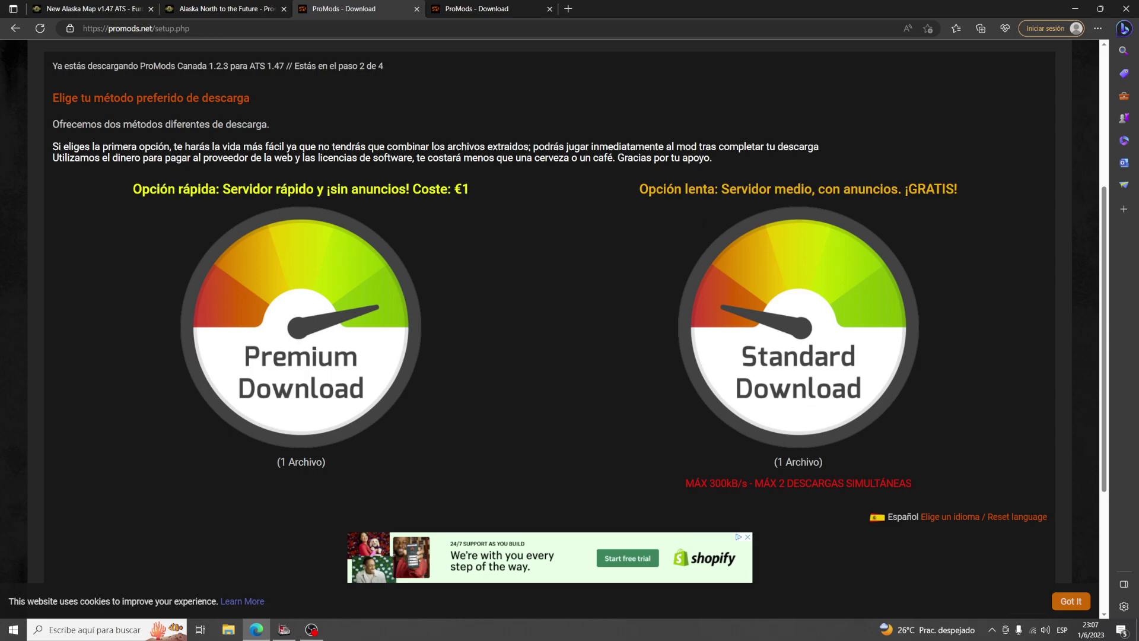
{"action": "left_click", "coordinate": [799, 310]}
Start downloading the ProMods Canada v1.2.3 archive for ATS 1.47 and cancel the transfer.
{"action": "scroll", "coordinate": [762, 320], "scroll_direction": "down", "scroll_amount": 1}
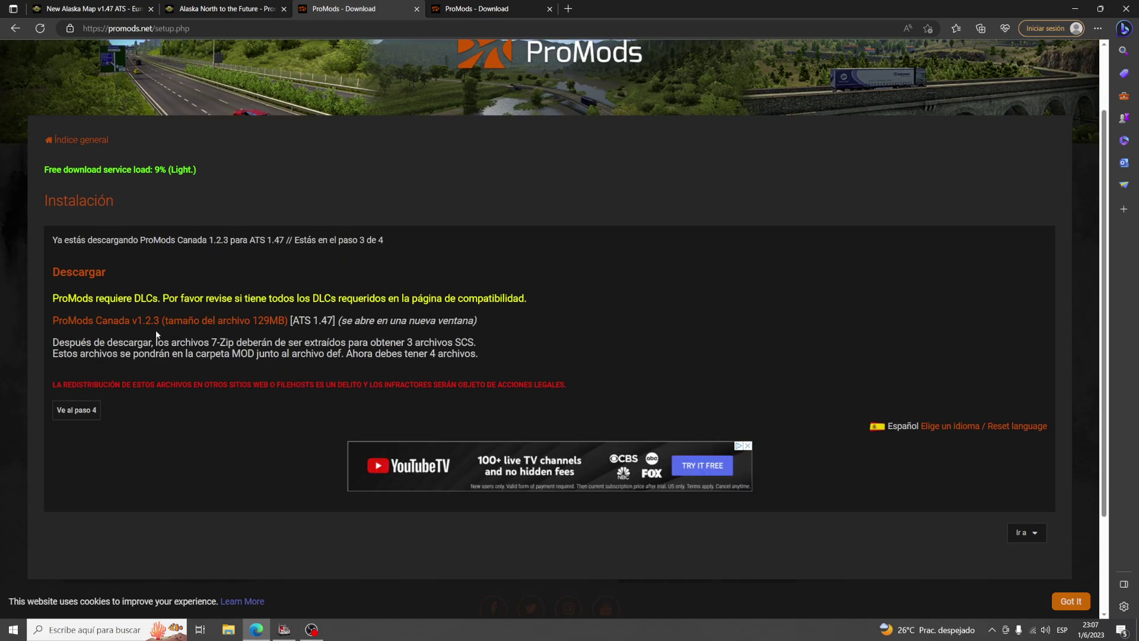
{"action": "left_click", "coordinate": [191, 320]}
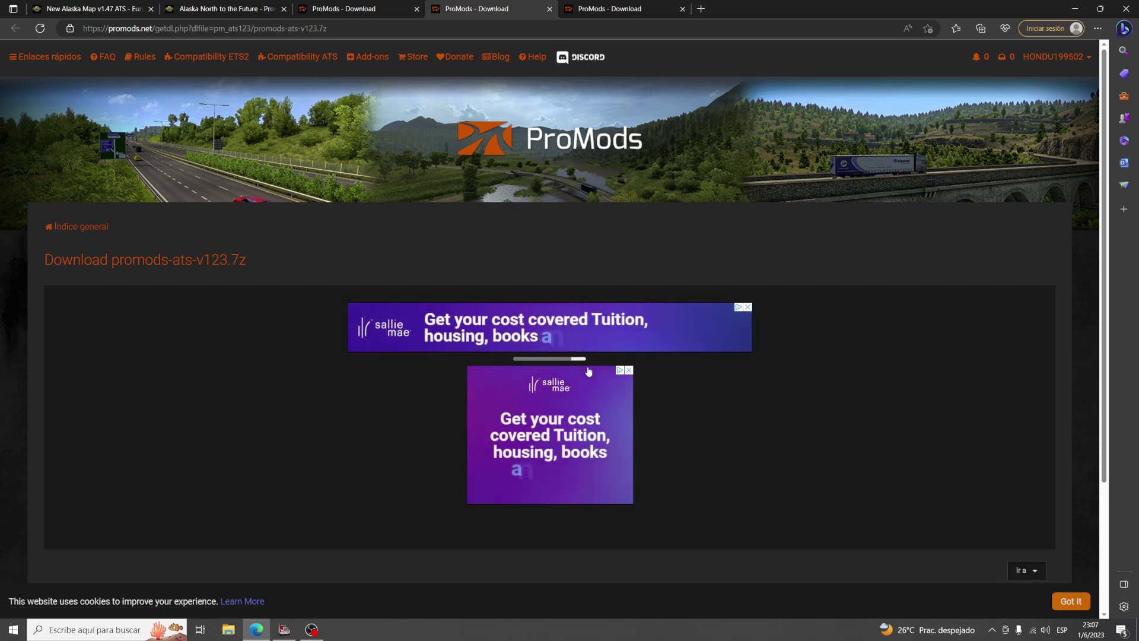
{"action": "scroll", "coordinate": [607, 329], "scroll_direction": "down", "scroll_amount": 2}
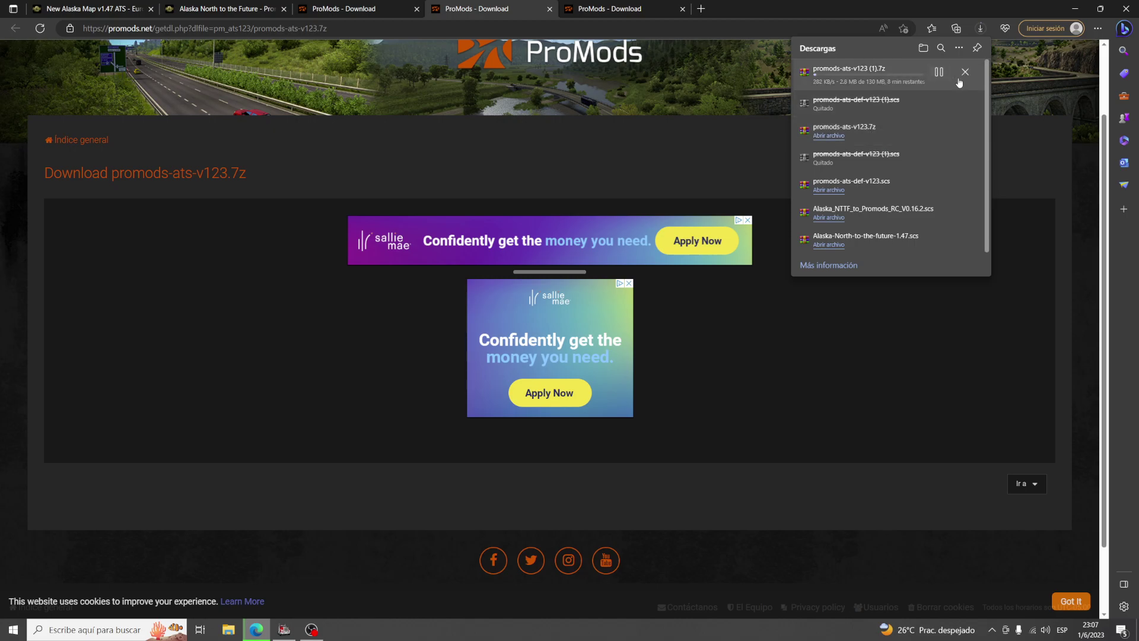
{"action": "left_click", "coordinate": [965, 71]}
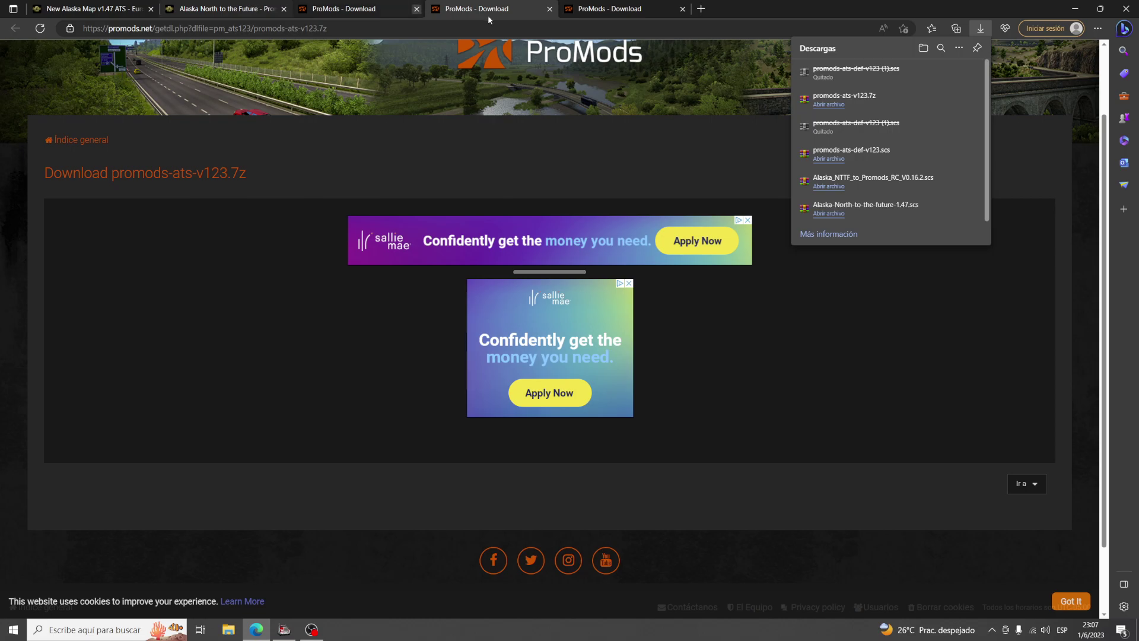
Review the Alaska North to the Future – Promods Connection v0.16.2 mod page, including its changelog and supported game versions.
{"action": "left_click", "coordinate": [221, 10]}
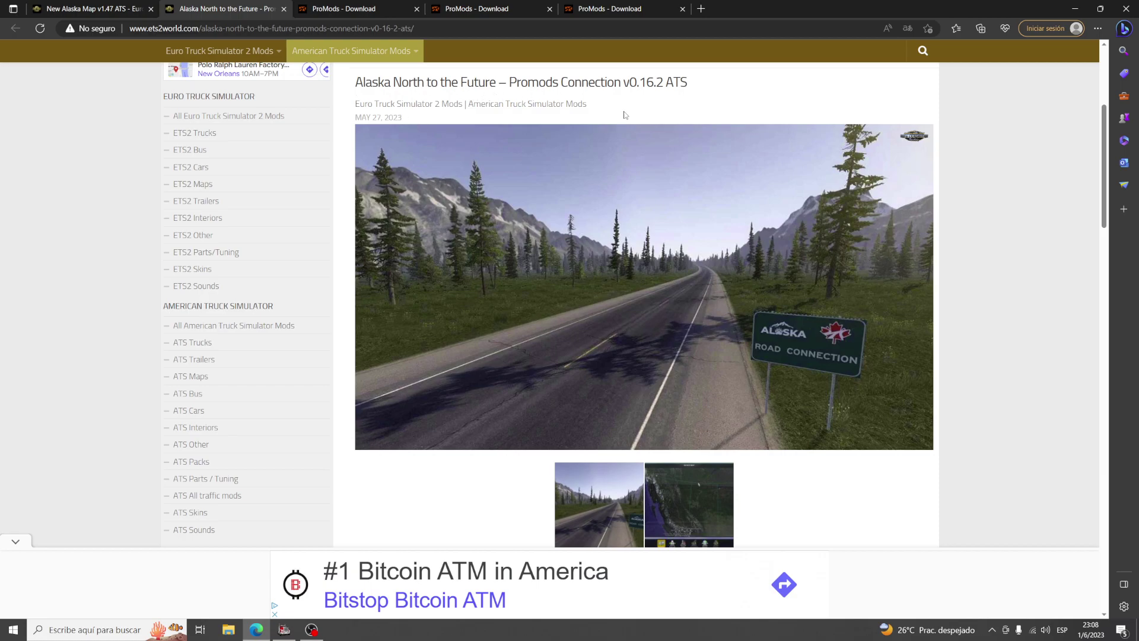
{"action": "scroll", "coordinate": [809, 333], "scroll_direction": "down", "scroll_amount": 2}
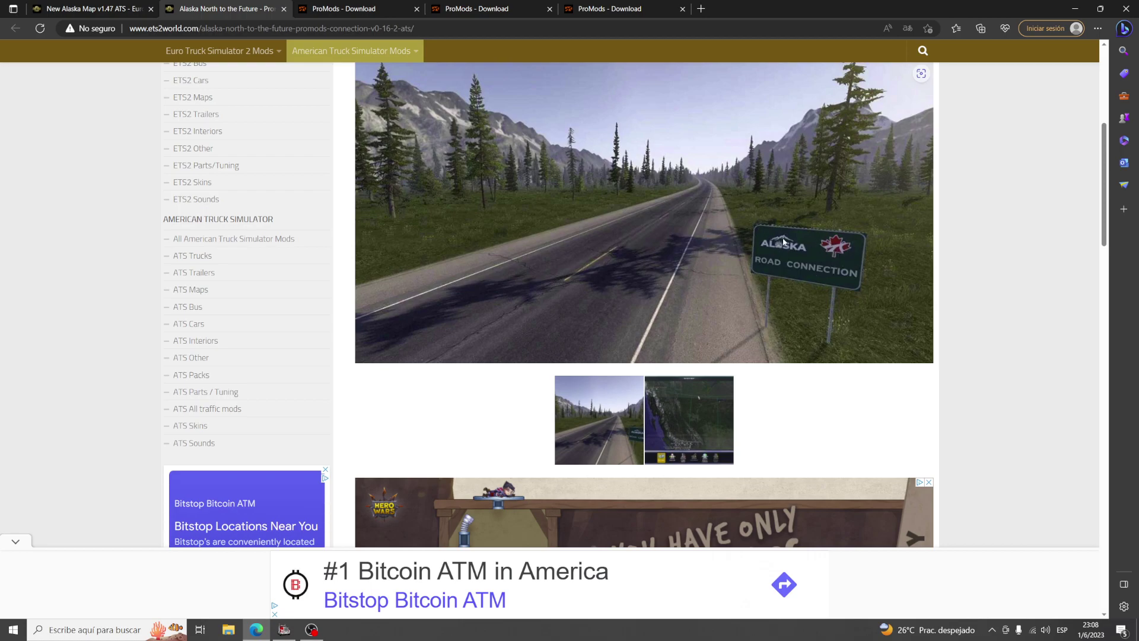
{"action": "scroll", "coordinate": [769, 283], "scroll_direction": "down", "scroll_amount": 5}
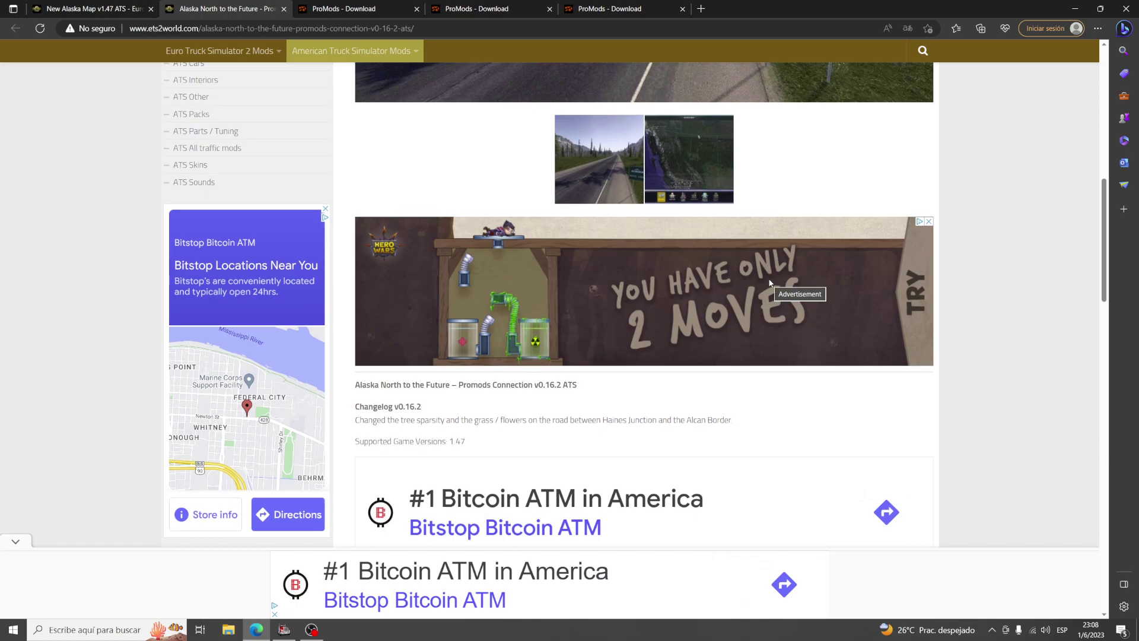
{"action": "scroll", "coordinate": [768, 278], "scroll_direction": "up", "scroll_amount": 8}
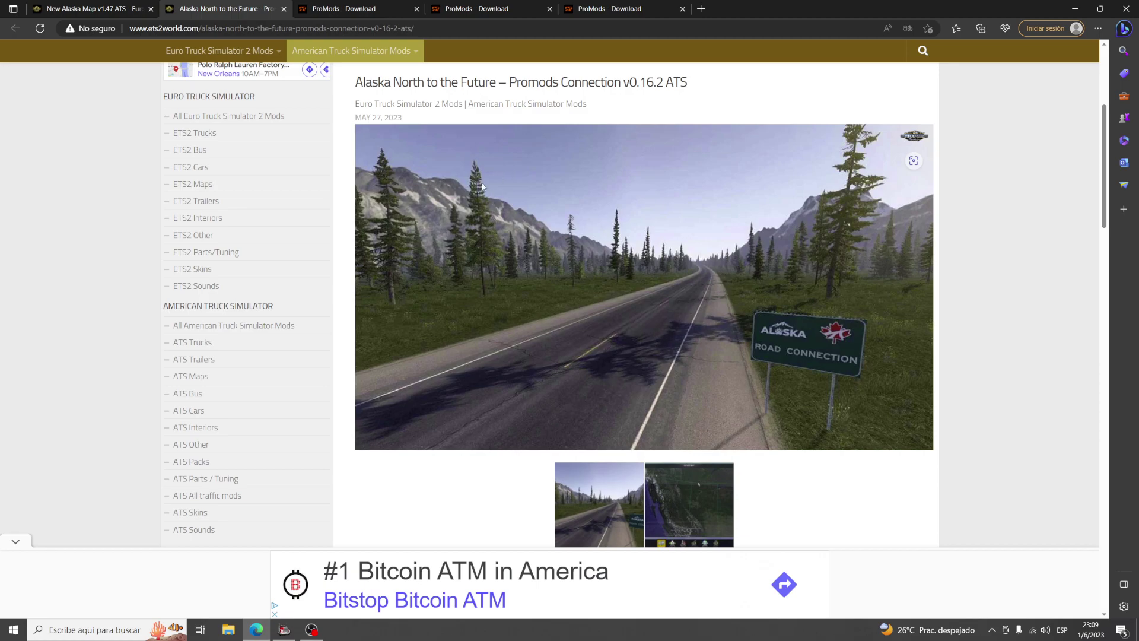
Open the download page of the Alaska North to the Future – Promods Connection v0.16.2 mod, closing the advertising tabs.
{"action": "scroll", "coordinate": [532, 266], "scroll_direction": "down", "scroll_amount": 6}
{"action": "scroll", "coordinate": [532, 266], "scroll_direction": "down", "scroll_amount": 9}
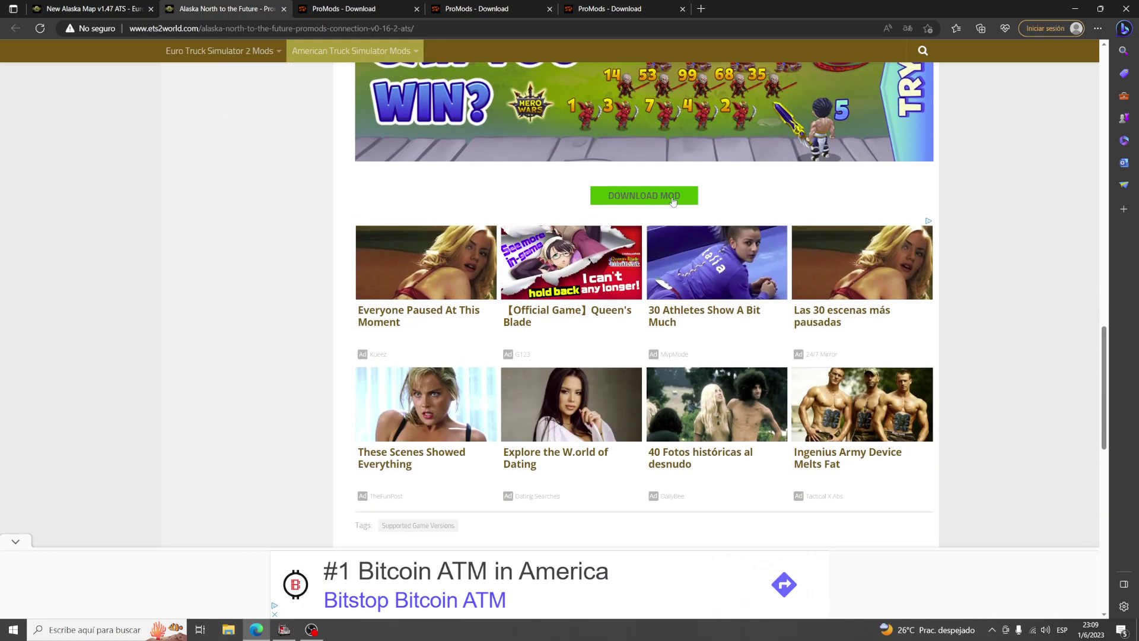
{"action": "left_click", "coordinate": [657, 196]}
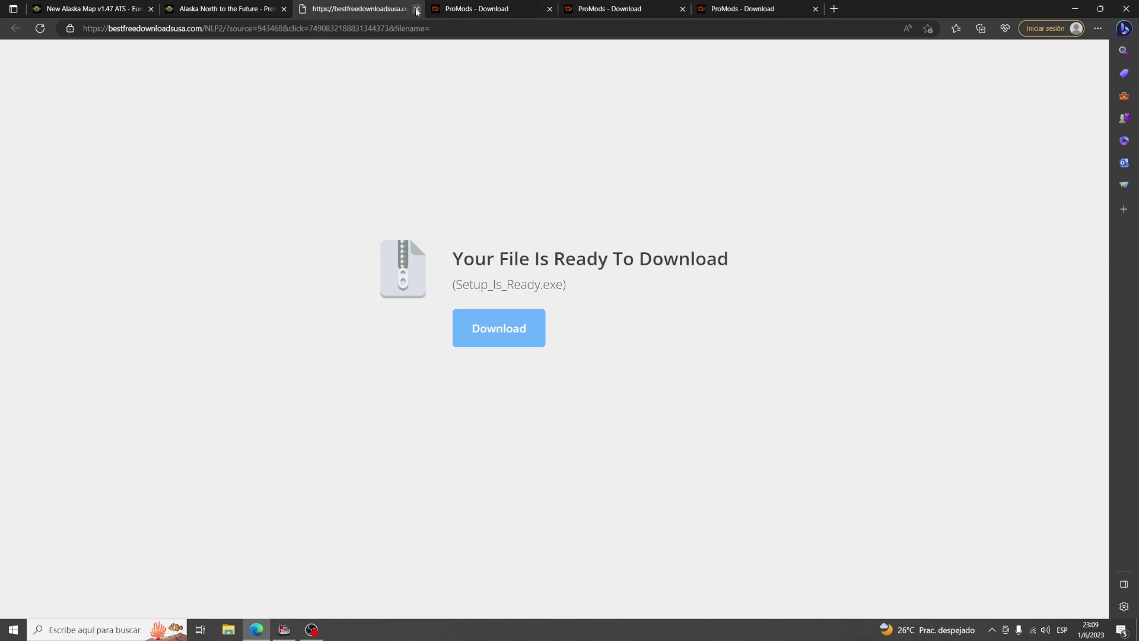
{"action": "left_click", "coordinate": [416, 9]}
{"action": "left_click", "coordinate": [641, 197]}
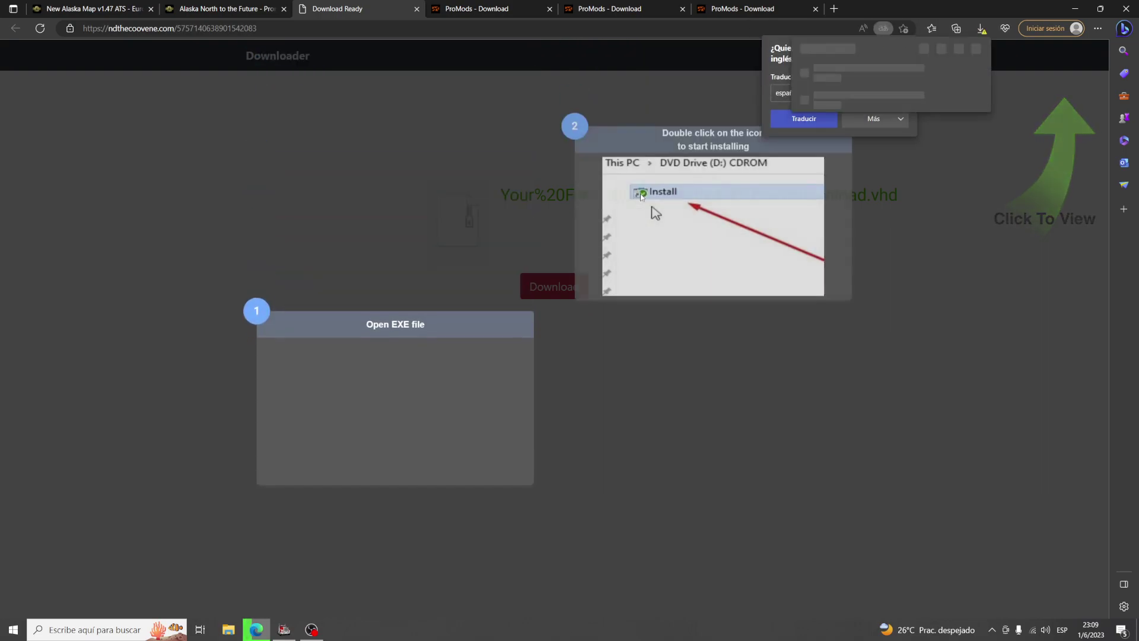
{"action": "left_click", "coordinate": [416, 9]}
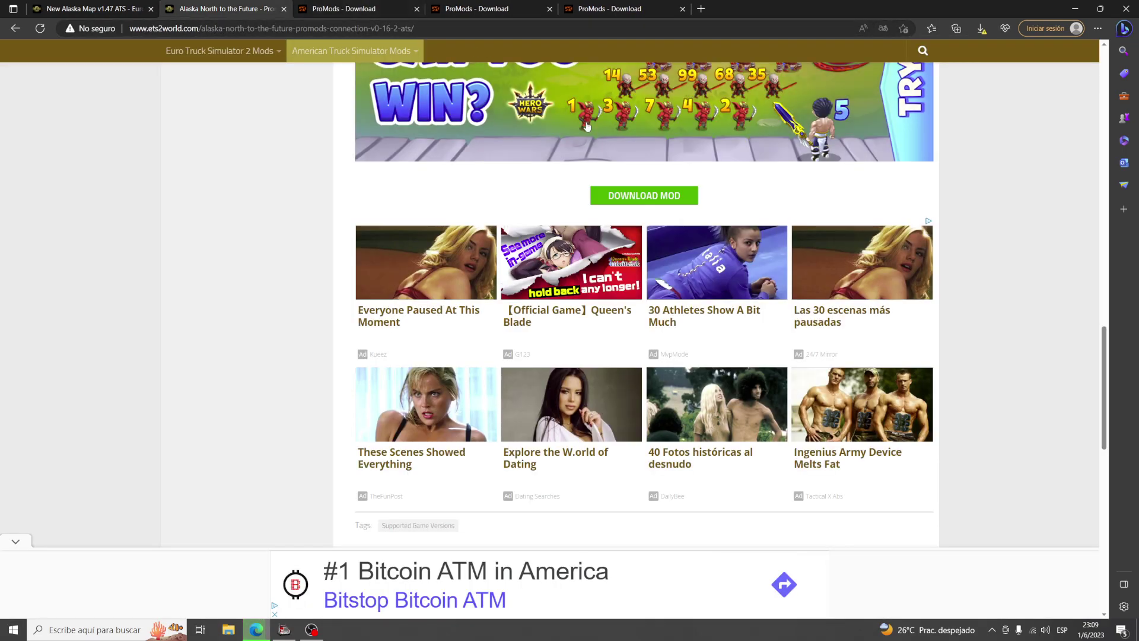
{"action": "left_click", "coordinate": [650, 198]}
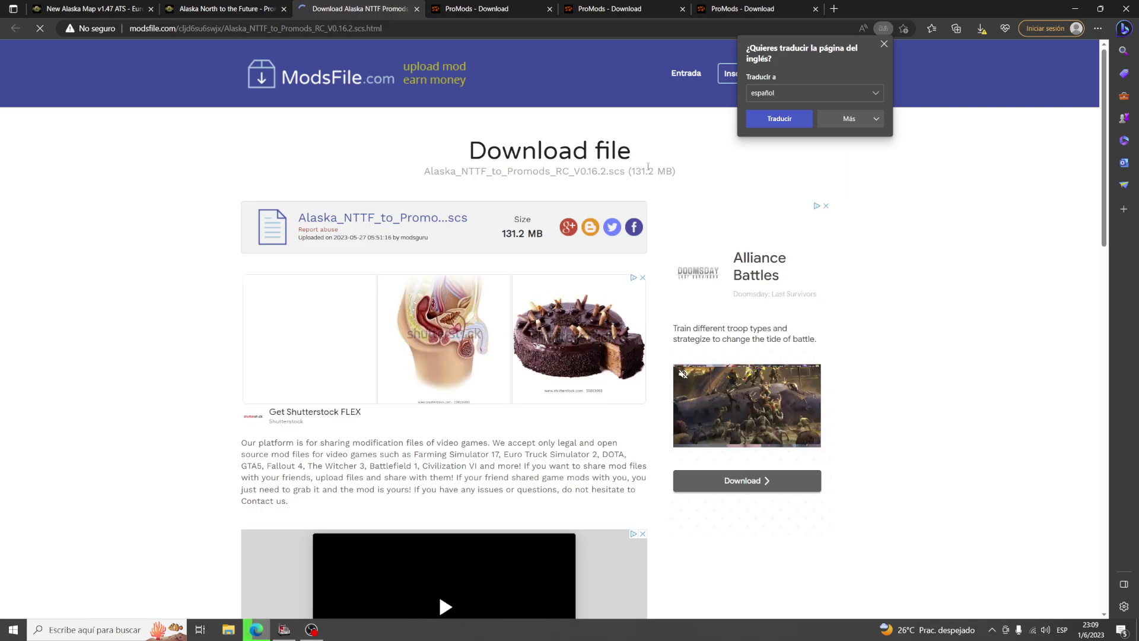
Start the free download of Alaska_NTTF_to_Promods_RC_V0.16.2.scs, and discard both this transfer and the unwanted .msi file before closing the download page.
{"action": "scroll", "coordinate": [650, 172], "scroll_direction": "down", "scroll_amount": 2}
{"action": "scroll", "coordinate": [649, 170], "scroll_direction": "down", "scroll_amount": 1}
{"action": "scroll", "coordinate": [648, 170], "scroll_direction": "down", "scroll_amount": 4}
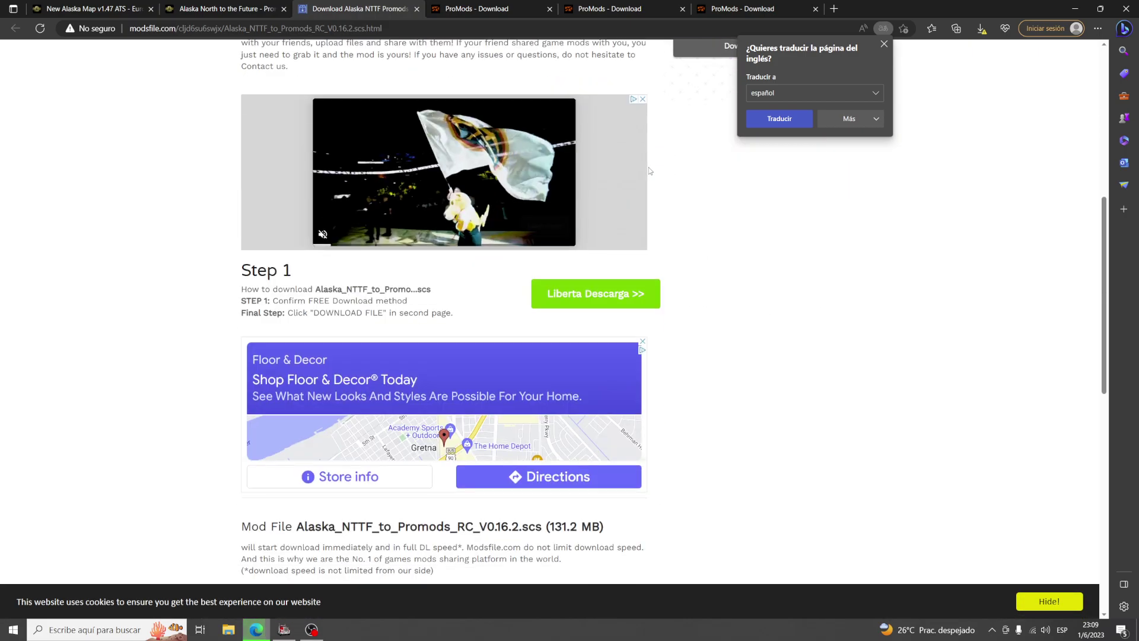
{"action": "left_click", "coordinate": [616, 298]}
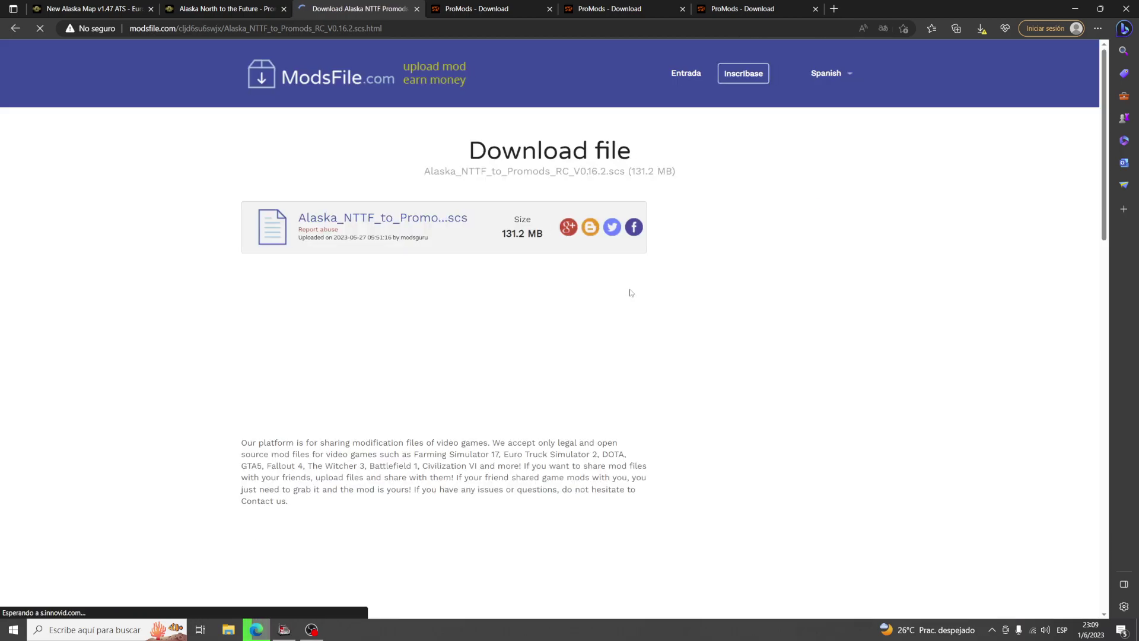
{"action": "scroll", "coordinate": [617, 293], "scroll_direction": "down", "scroll_amount": 10}
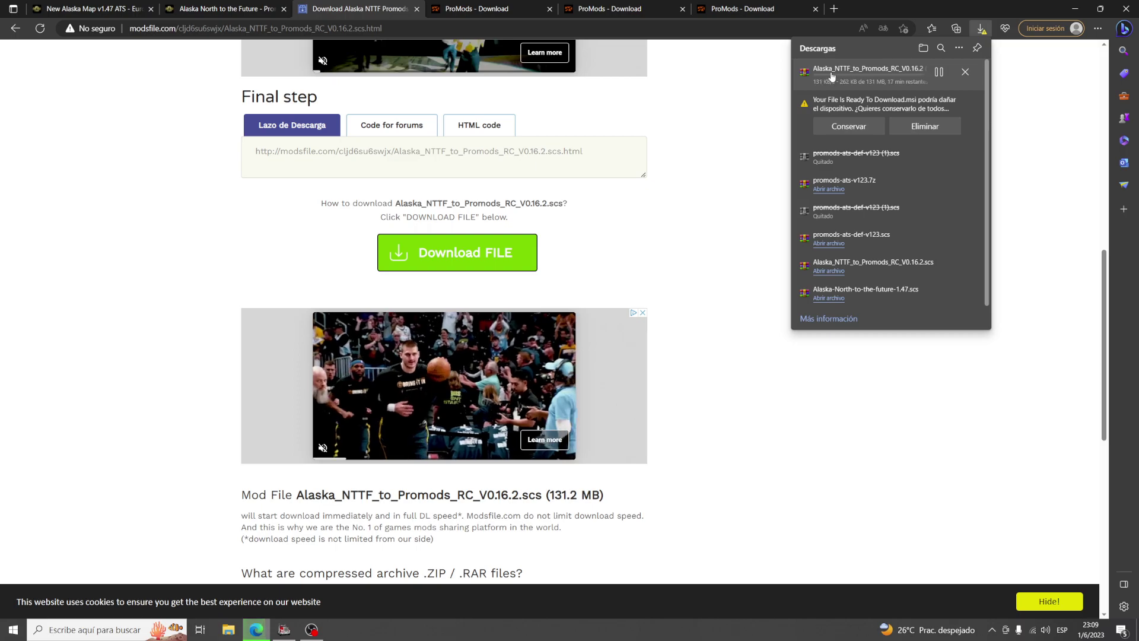
{"action": "left_click", "coordinate": [966, 72]}
{"action": "left_click", "coordinate": [925, 95]}
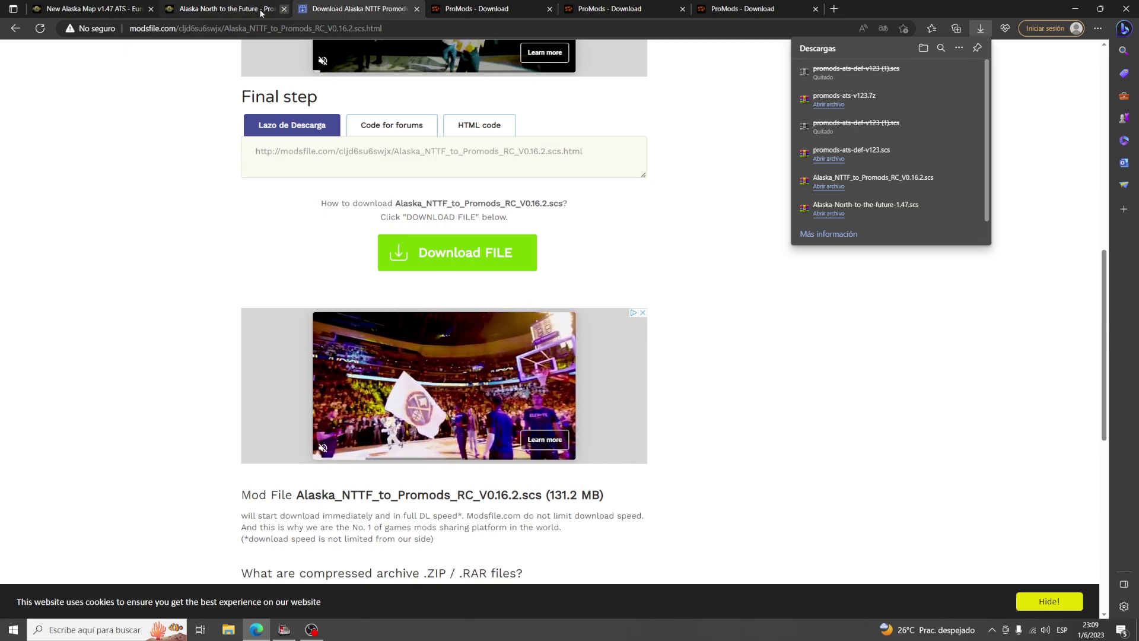
{"action": "middle_click", "coordinate": [320, 8]}
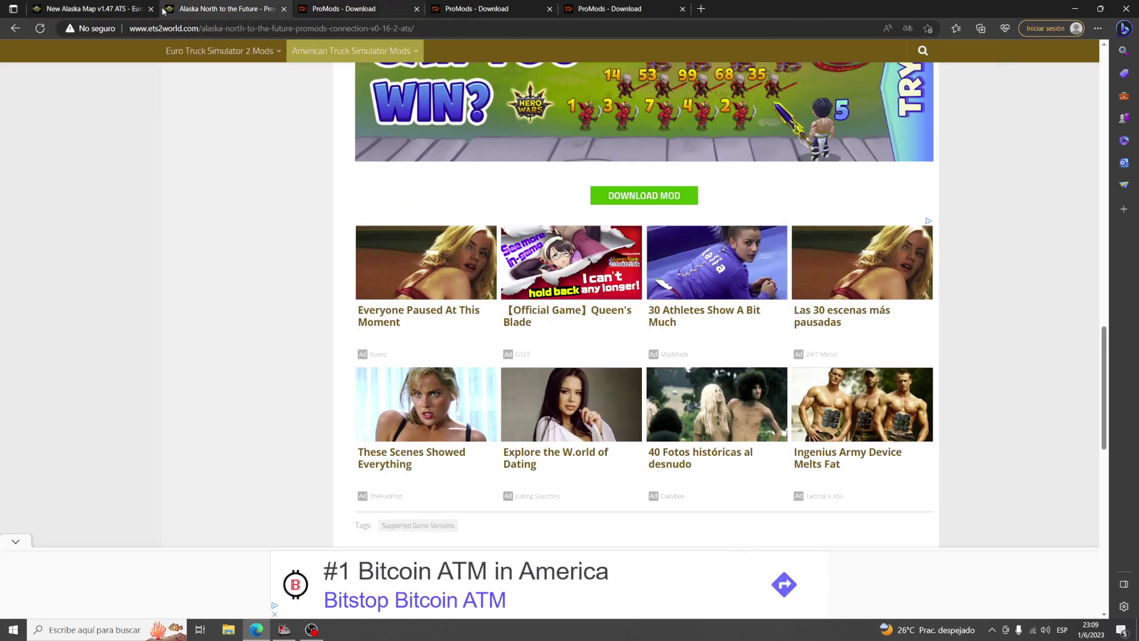
Go to the New Alaska Map v1.47 ATS mod page and open its ModsFile download page, closing the advertising tabs.
{"action": "left_click", "coordinate": [101, 8]}
{"action": "scroll", "coordinate": [522, 298], "scroll_direction": "down", "scroll_amount": 3}
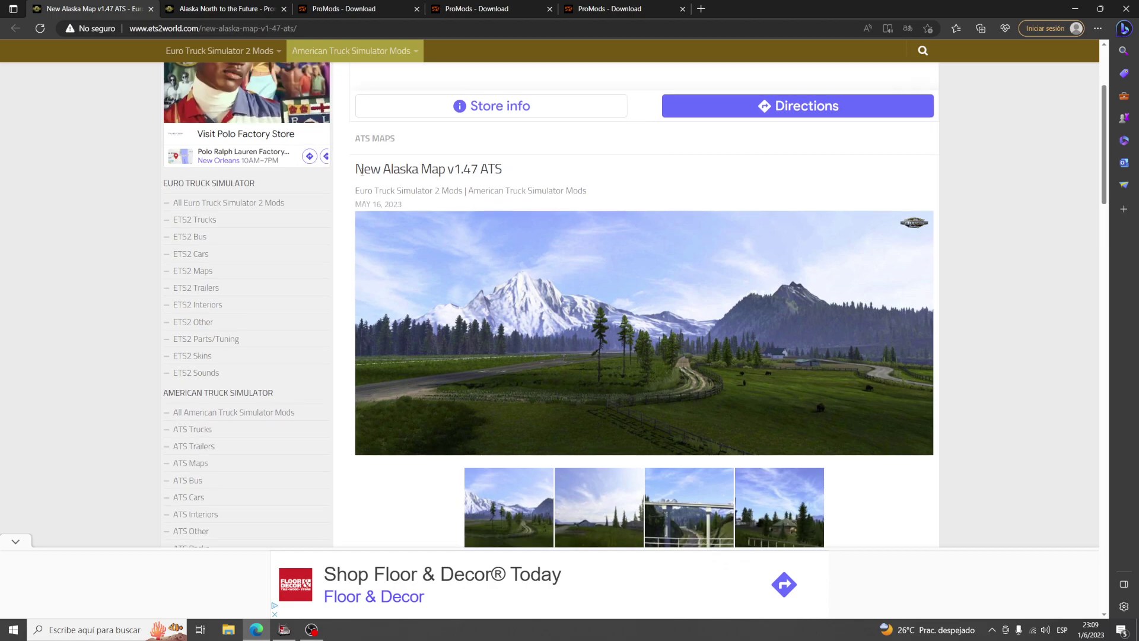
{"action": "scroll", "coordinate": [481, 167], "scroll_direction": "down", "scroll_amount": 1}
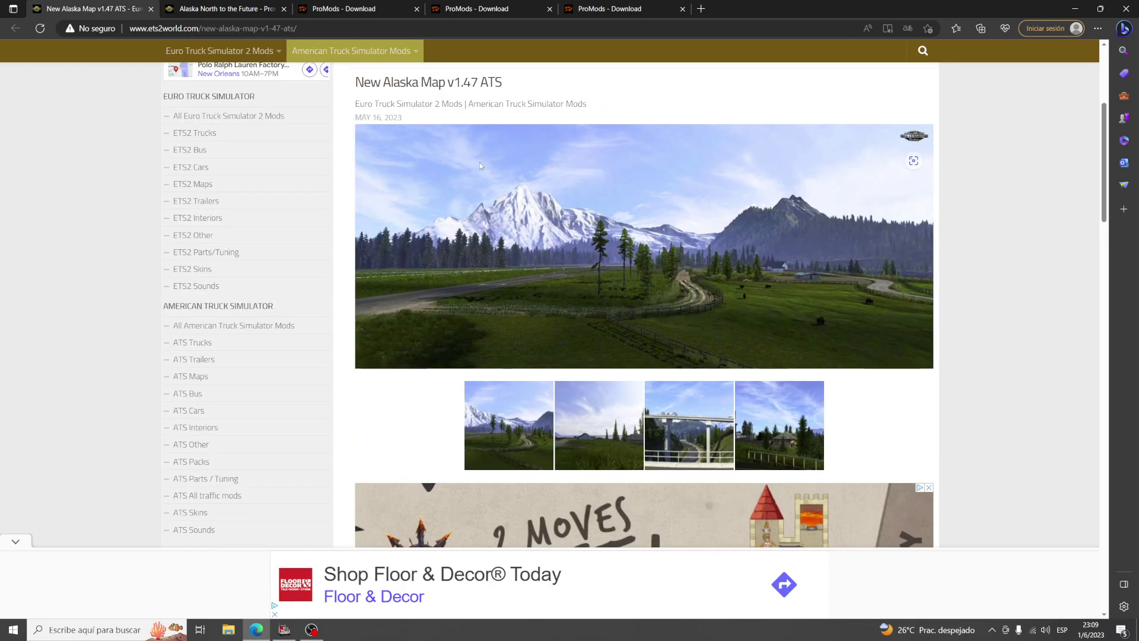
{"action": "scroll", "coordinate": [798, 325], "scroll_direction": "down", "scroll_amount": 2}
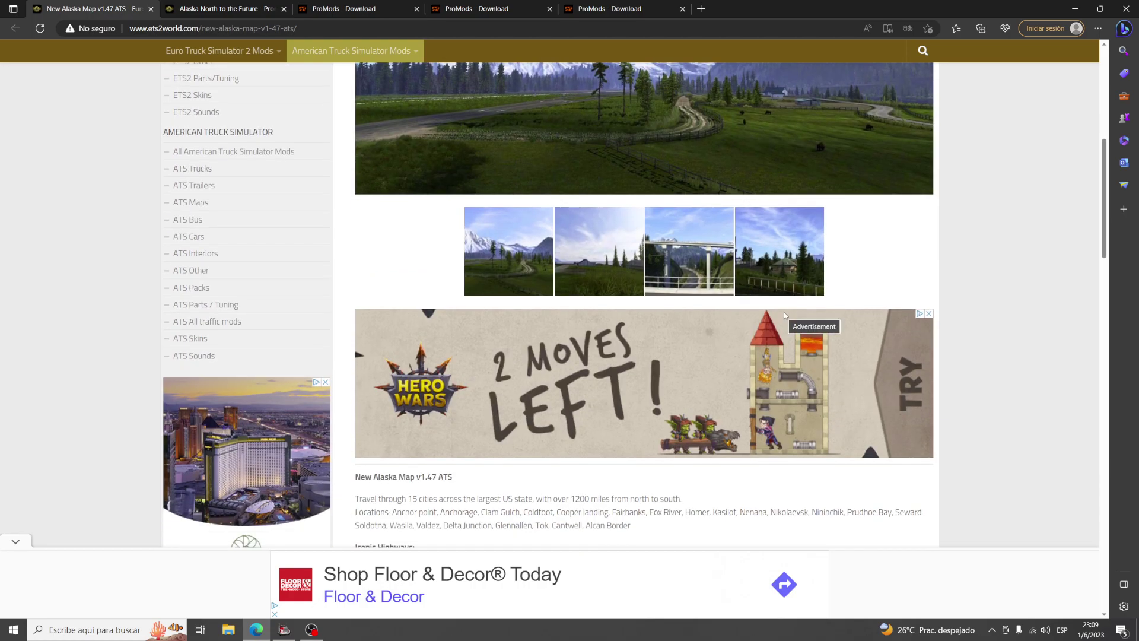
{"action": "scroll", "coordinate": [749, 254], "scroll_direction": "down", "scroll_amount": 4}
{"action": "scroll", "coordinate": [749, 254], "scroll_direction": "down", "scroll_amount": 6}
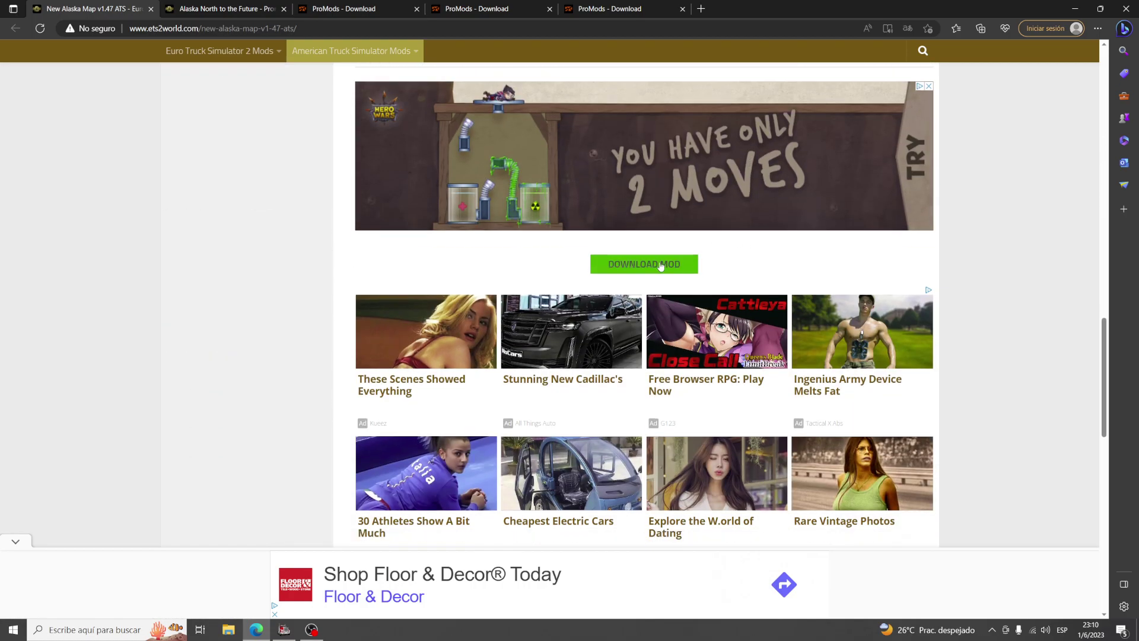
{"action": "left_click", "coordinate": [661, 265]}
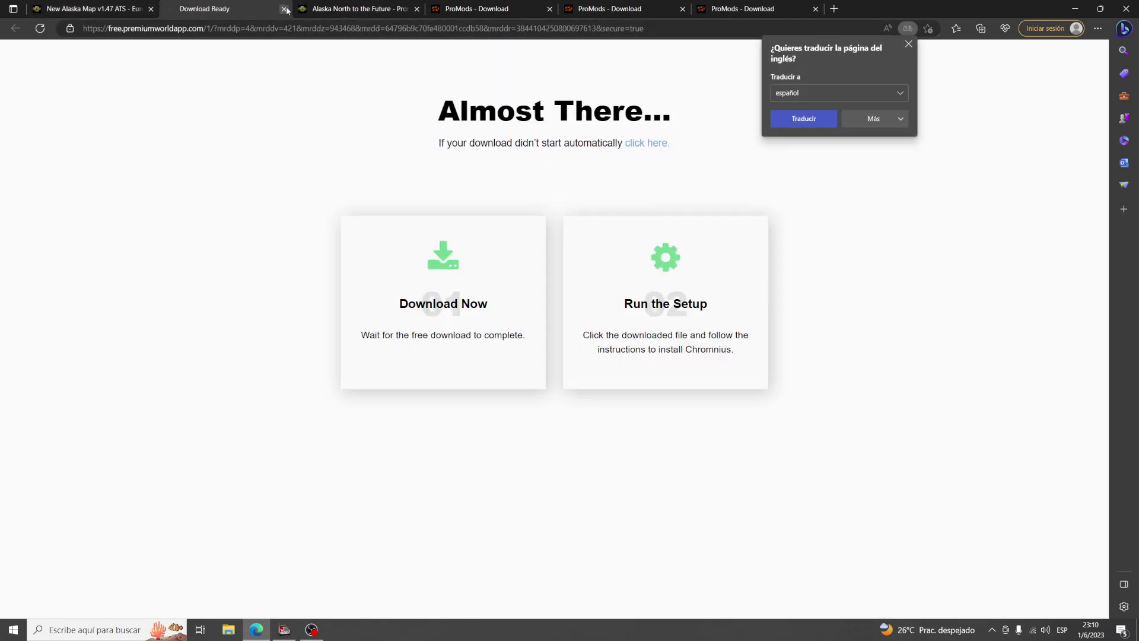
{"action": "left_click", "coordinate": [284, 9]}
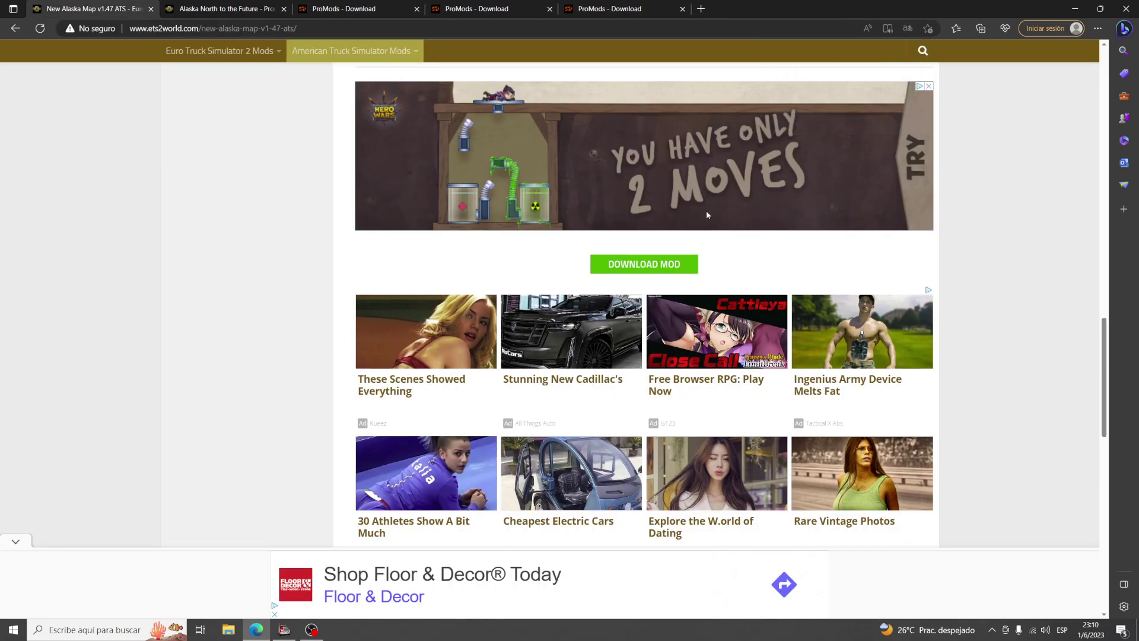
{"action": "left_click", "coordinate": [656, 266]}
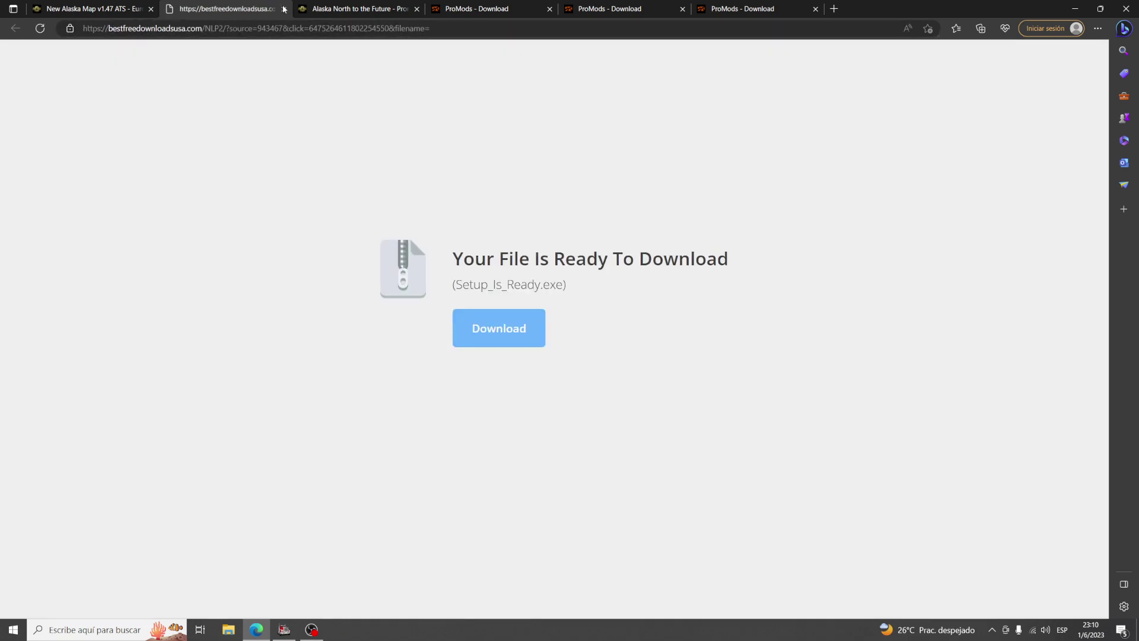
{"action": "left_click", "coordinate": [284, 9]}
{"action": "left_click", "coordinate": [645, 262]}
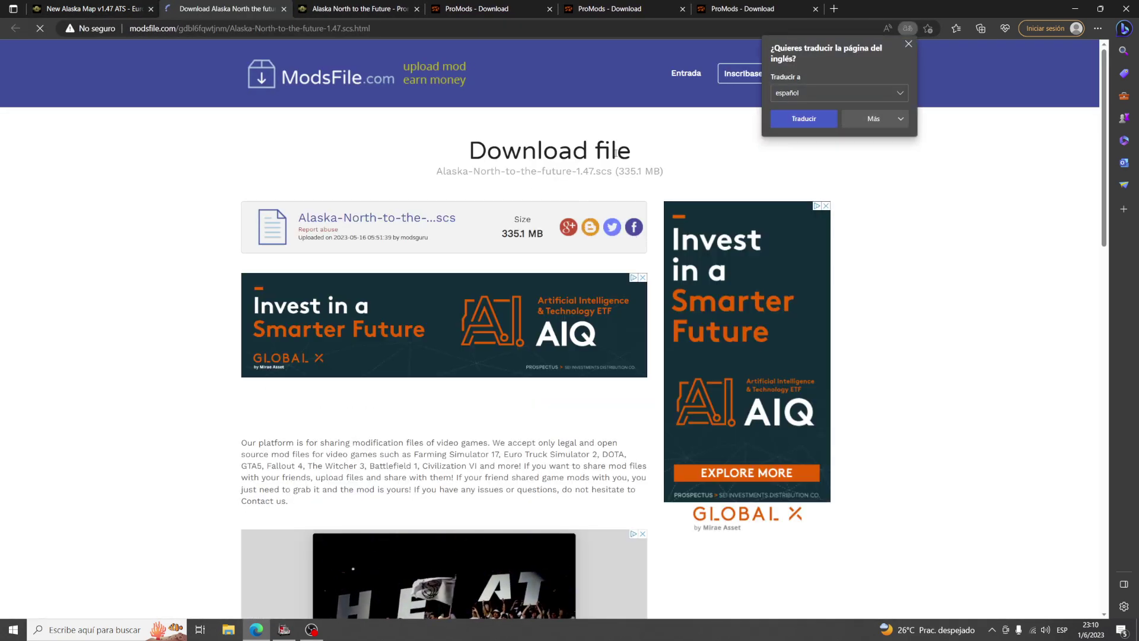
Start the free download of Alaska-North-to-the-future-1.47.scs and cancel the transfer.
{"action": "scroll", "coordinate": [618, 163], "scroll_direction": "down", "scroll_amount": 5}
{"action": "scroll", "coordinate": [617, 165], "scroll_direction": "down", "scroll_amount": 3}
{"action": "left_click", "coordinate": [591, 207]}
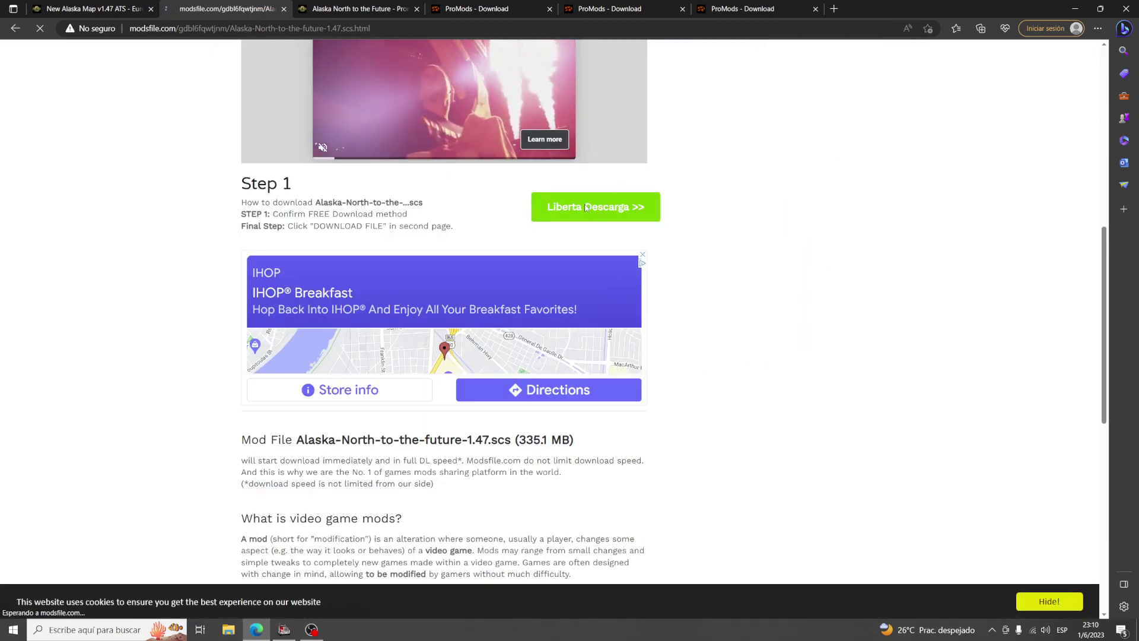
{"action": "scroll", "coordinate": [591, 207], "scroll_direction": "down", "scroll_amount": 10}
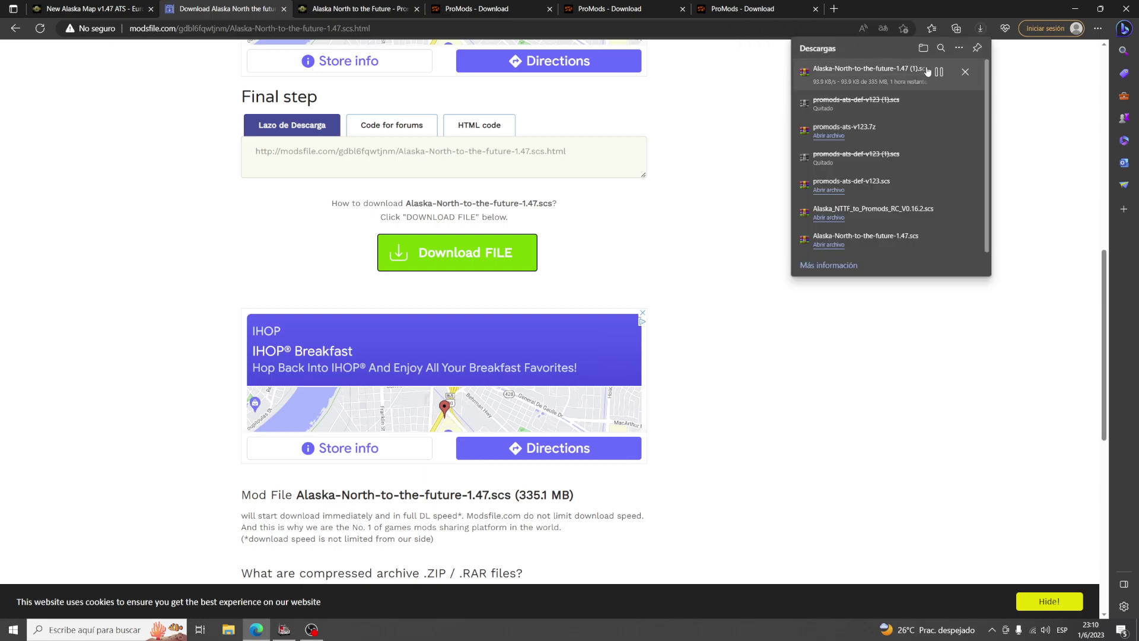
{"action": "left_click", "coordinate": [965, 72]}
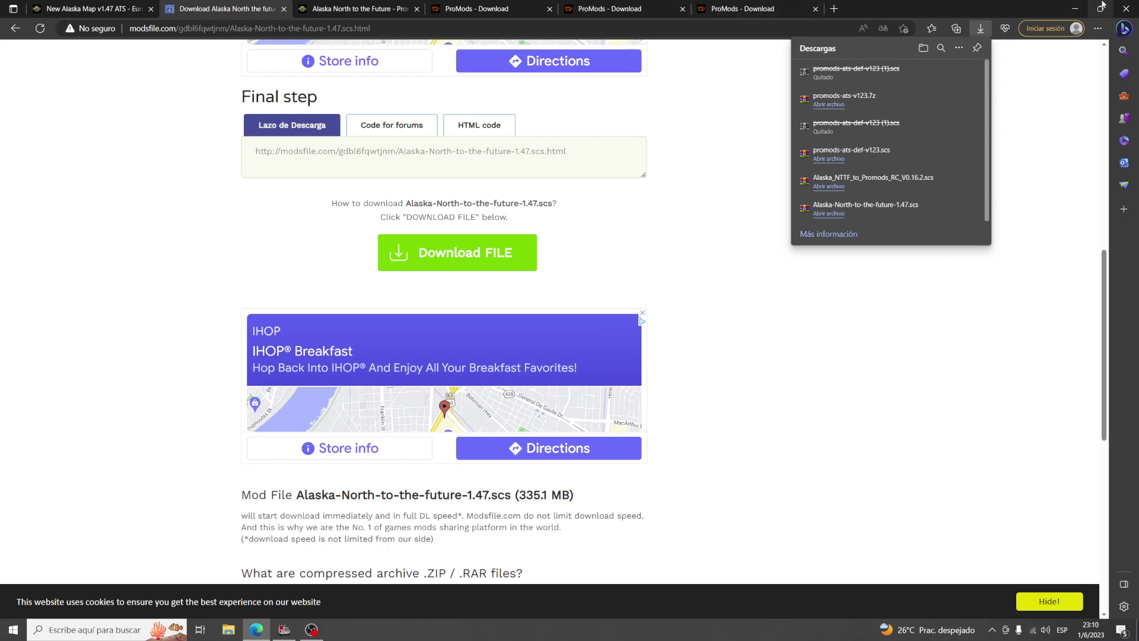
Minimise the browser and open the Descargas folder in File Explorer.
{"action": "left_click", "coordinate": [1076, 8]}
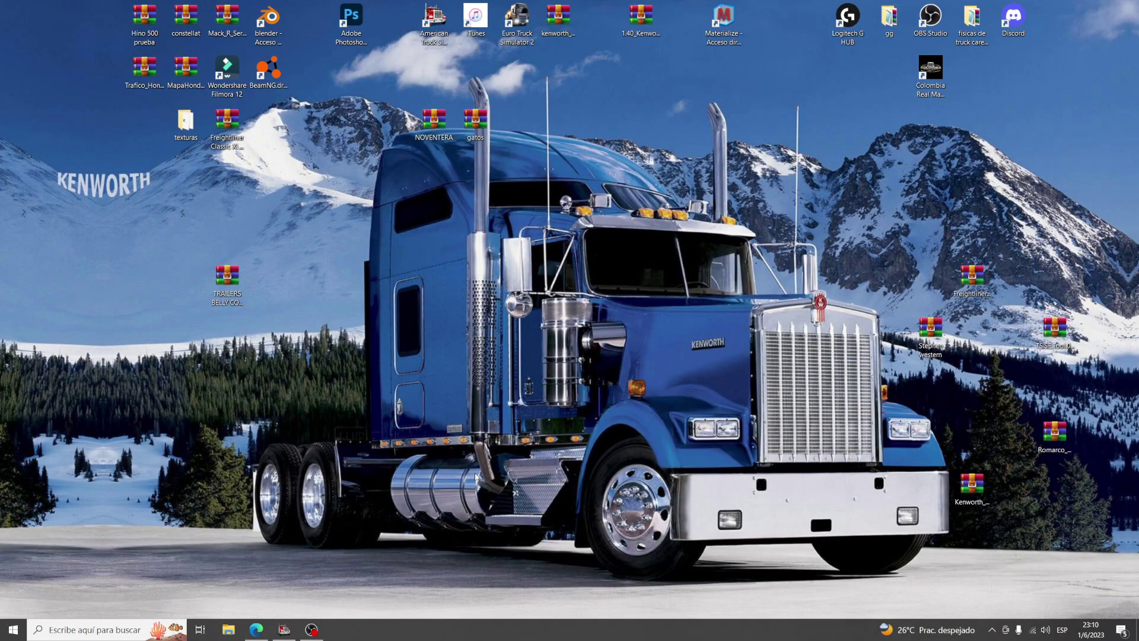
{"action": "left_click", "coordinate": [226, 631]}
{"action": "left_click_drag", "start_coordinate": [616, 214], "coordinate": [681, 198]}
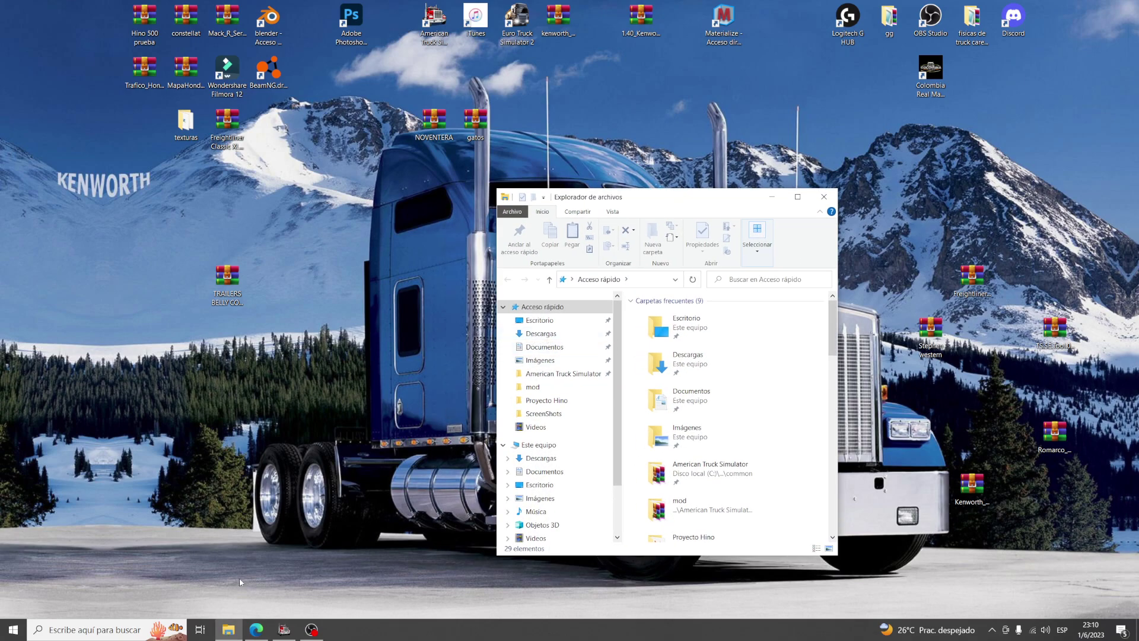
{"action": "mouse_move", "coordinate": [228, 630]}
{"action": "left_click", "coordinate": [541, 333]}
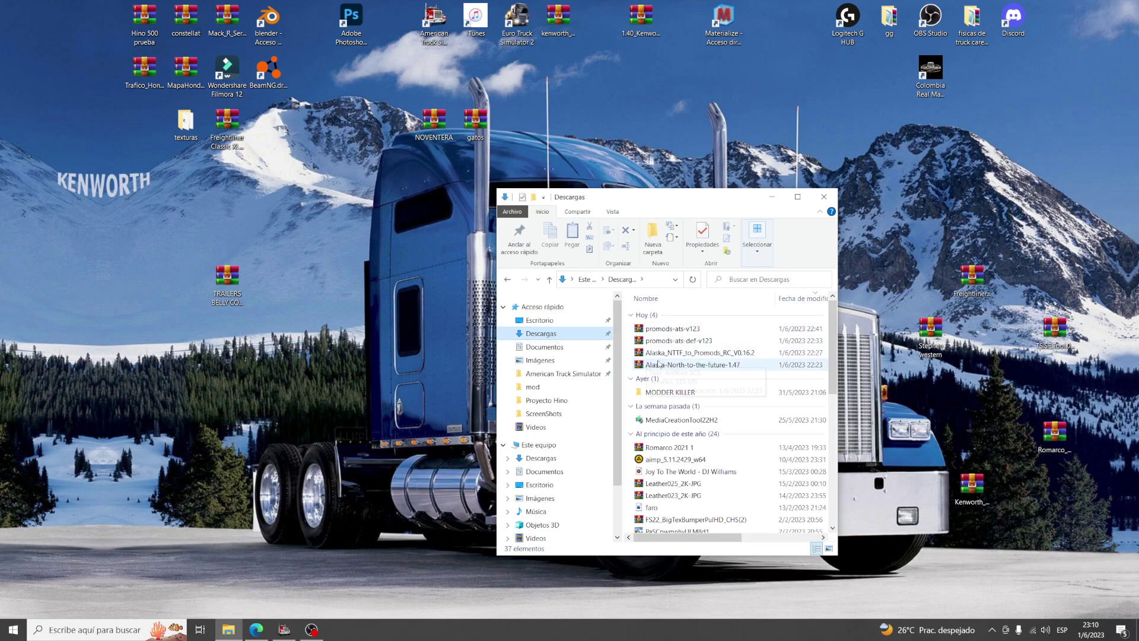
Move Alaska-North-to-the-future-1.47, Alaska_NTTF_to_Promods_RC_V0.16.2, promods-ats-v123 and promods-ats-def-v123 from the downloads folder onto the desktop, lining up the def file beside the Alaska files.
{"action": "left_click_drag", "start_coordinate": [691, 370], "coordinate": [271, 460]}
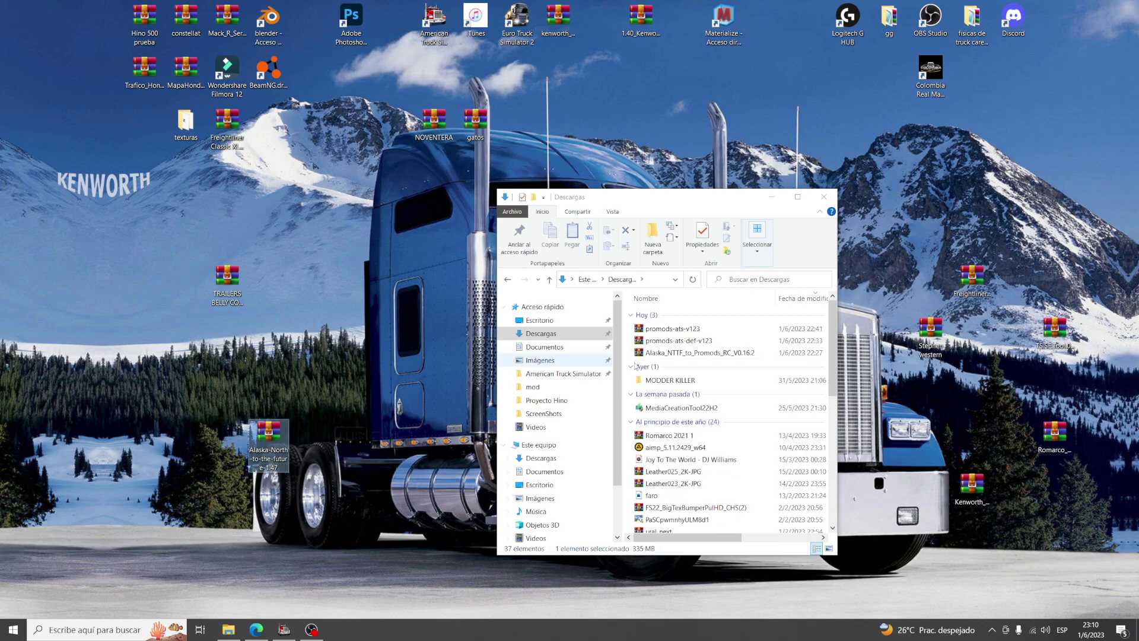
{"action": "left_click_drag", "start_coordinate": [711, 357], "coordinate": [201, 466]}
{"action": "left_click_drag", "start_coordinate": [238, 503], "coordinate": [235, 455]}
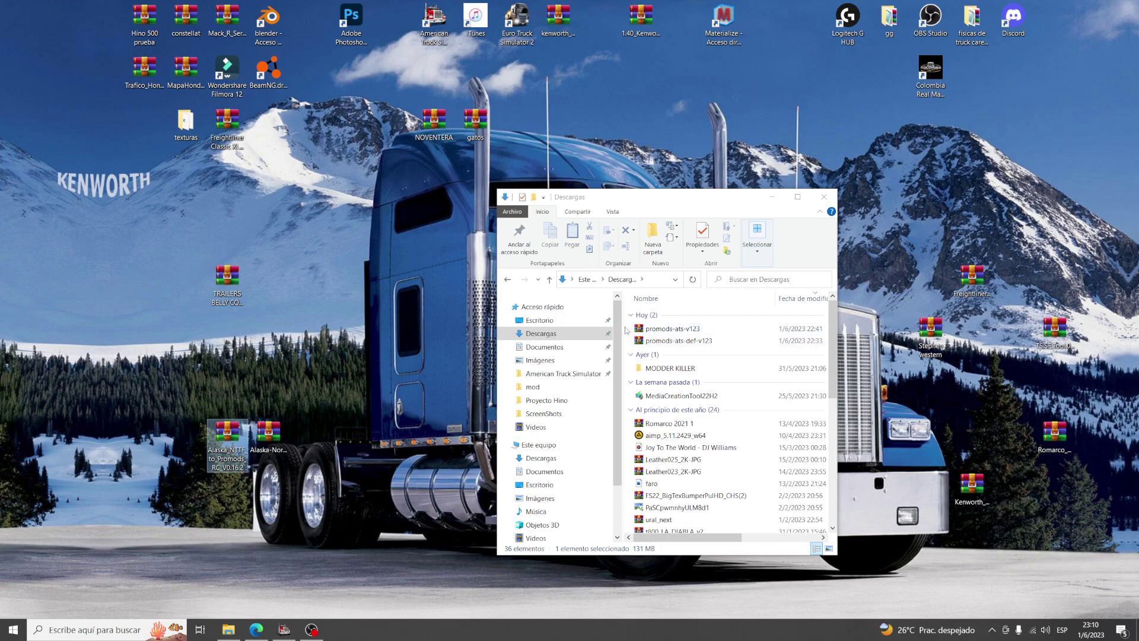
{"action": "left_click_drag", "start_coordinate": [628, 330], "coordinate": [117, 381]}
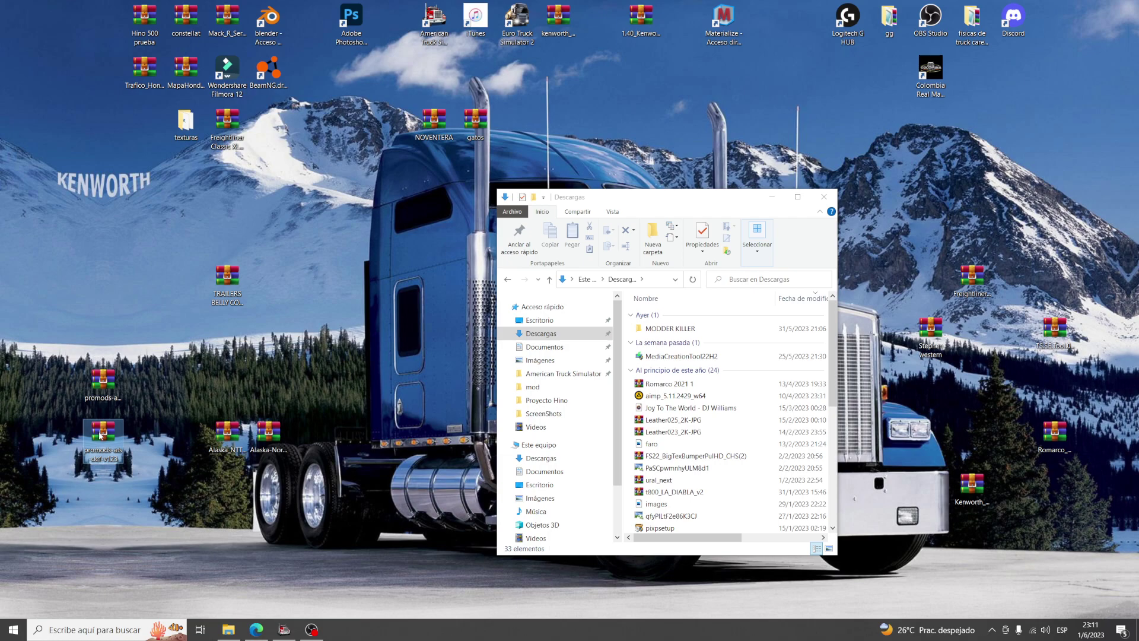
{"action": "left_click_drag", "start_coordinate": [104, 444], "coordinate": [181, 442]}
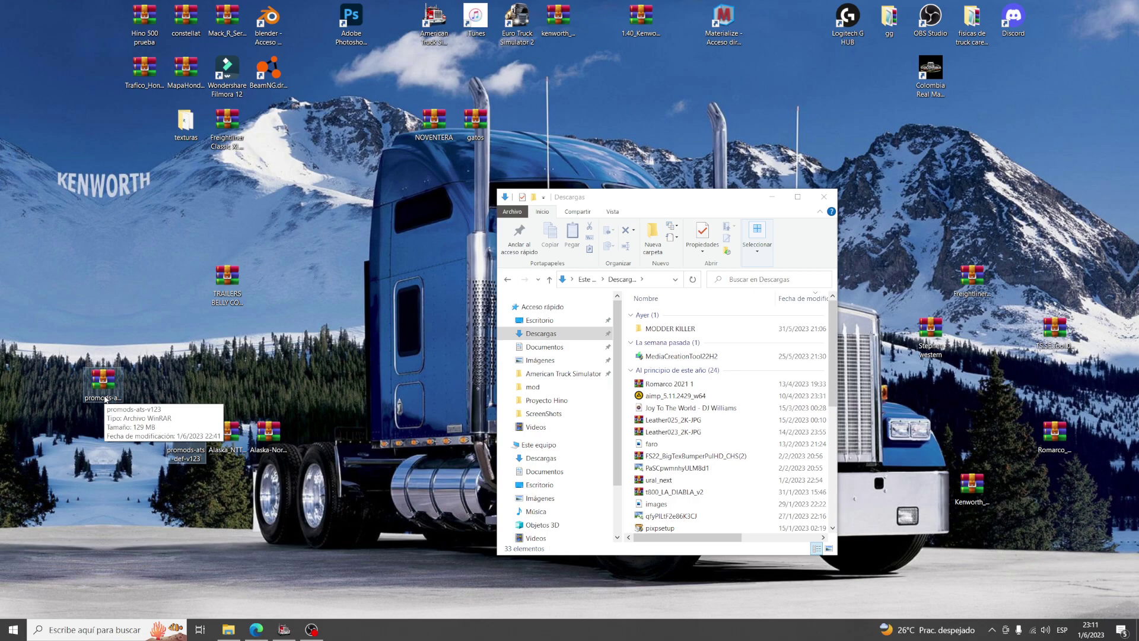
Extract the promods-ats-v123 archive directly onto the desktop and check the contents of promods-ats-def-v123.scs.
{"action": "right_click", "coordinate": [108, 391]}
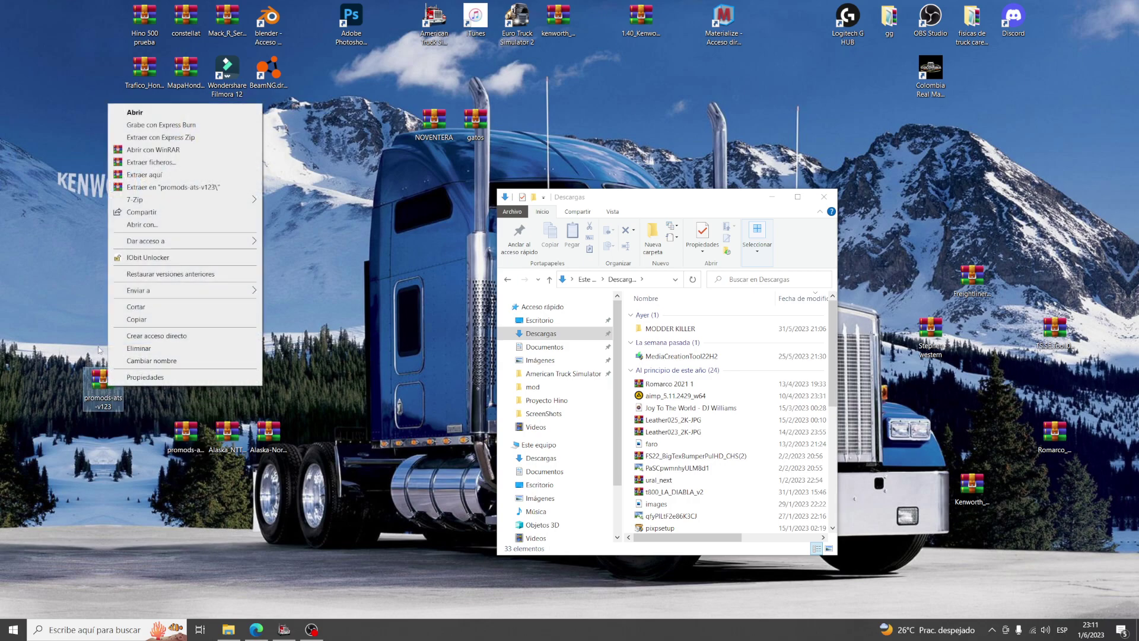
{"action": "left_click", "coordinate": [142, 175]}
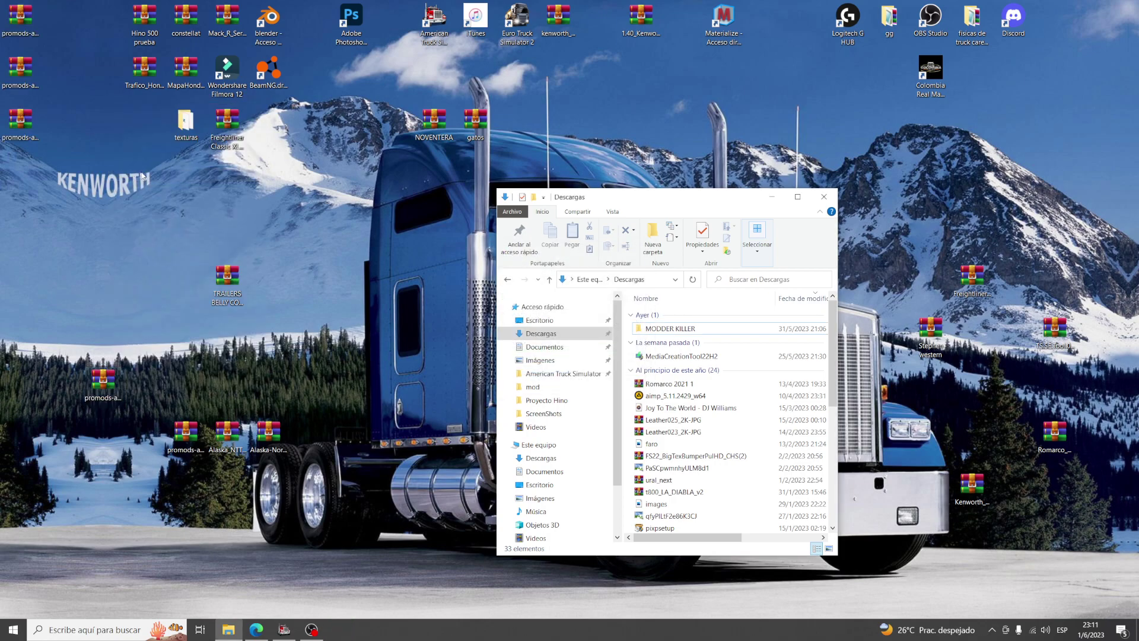
{"action": "double_click", "coordinate": [186, 438]}
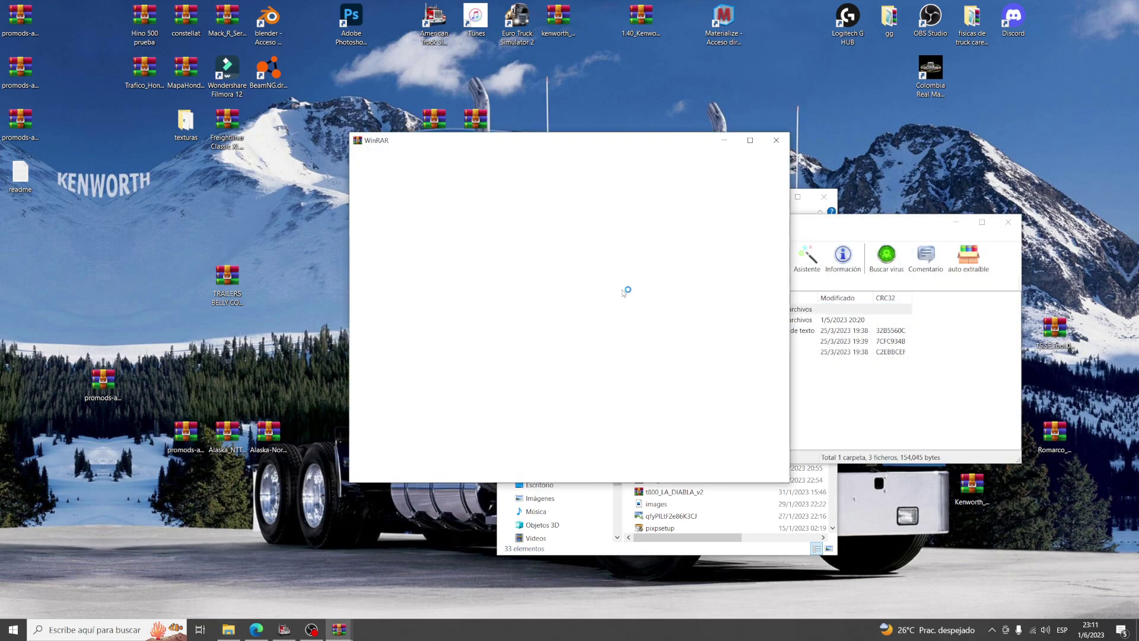
{"action": "left_click", "coordinate": [776, 140]}
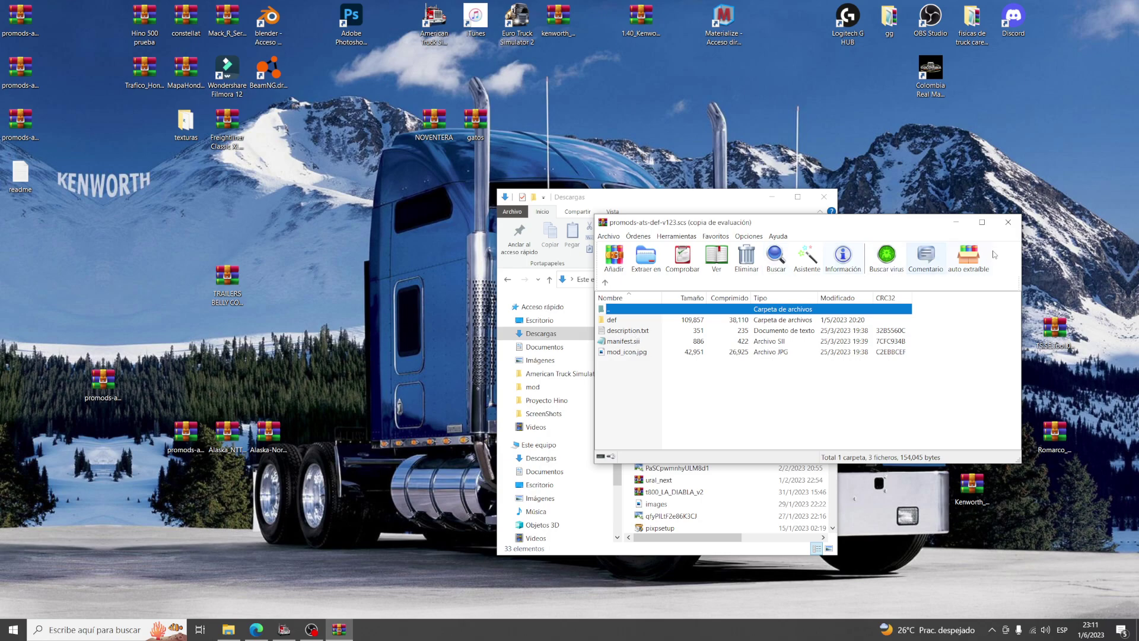
{"action": "left_click", "coordinate": [1009, 224]}
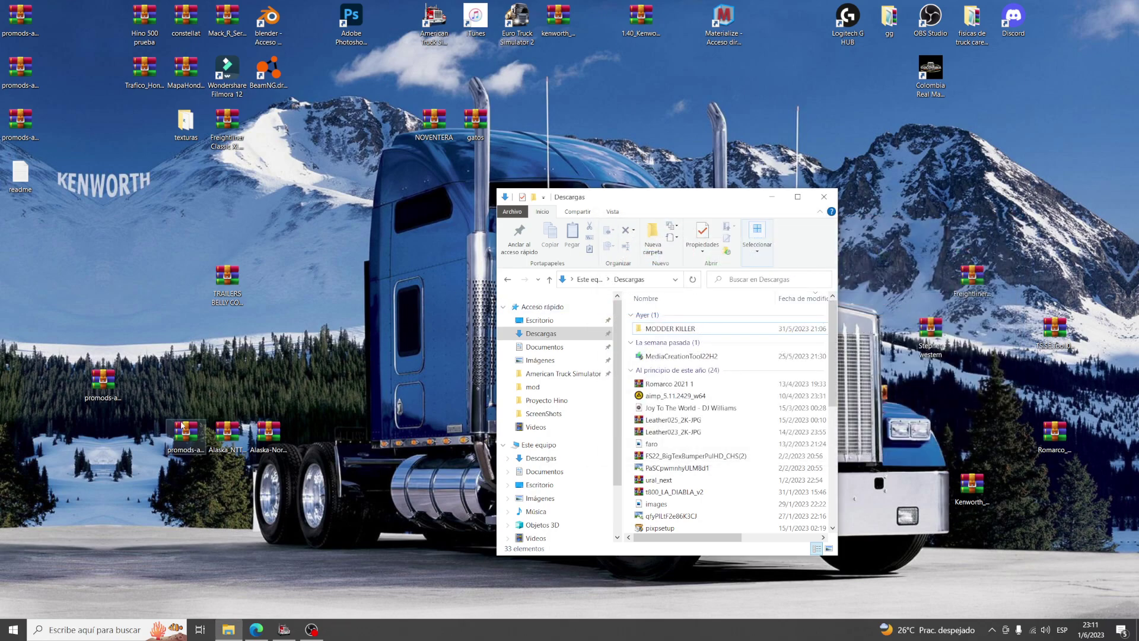
Set the original promods-ats-v123 archive and the extracted readme file apart from the mod files on the desktop.
{"action": "left_click", "coordinate": [109, 382]}
{"action": "left_click_drag", "start_coordinate": [109, 383], "coordinate": [189, 262]}
{"action": "left_click_drag", "start_coordinate": [9, 178], "coordinate": [92, 178]}
Gather the three extracted ProMods files, the ProMods def file and the two Alaska mod files into one two-column group on the desktop.
{"action": "left_click_drag", "start_coordinate": [60, 127], "coordinate": [17, 19]}
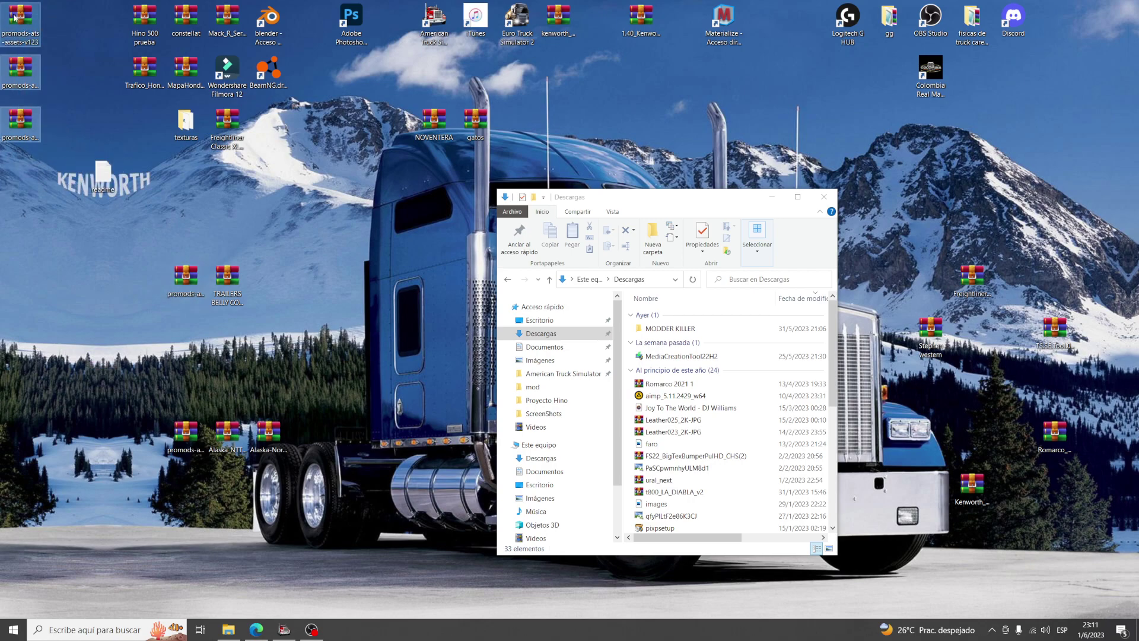
{"action": "left_click_drag", "start_coordinate": [1, 289], "coordinate": [104, 432]}
{"action": "left_click_drag", "start_coordinate": [185, 432], "coordinate": [144, 433]}
{"action": "left_click_drag", "start_coordinate": [227, 432], "coordinate": [139, 485]}
{"action": "left_click_drag", "start_coordinate": [277, 425], "coordinate": [162, 532]}
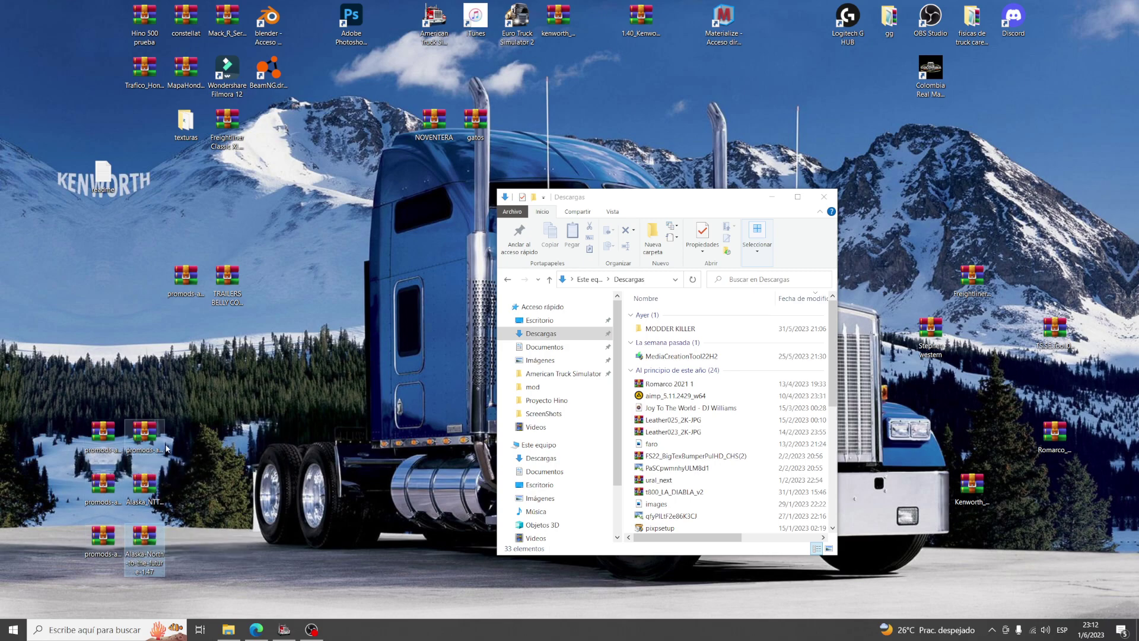
Try to move the six gathered mod files from the desktop into the Documents > American Truck Simulator > mod folder, and close the folder window.
{"action": "left_click", "coordinate": [545, 347]}
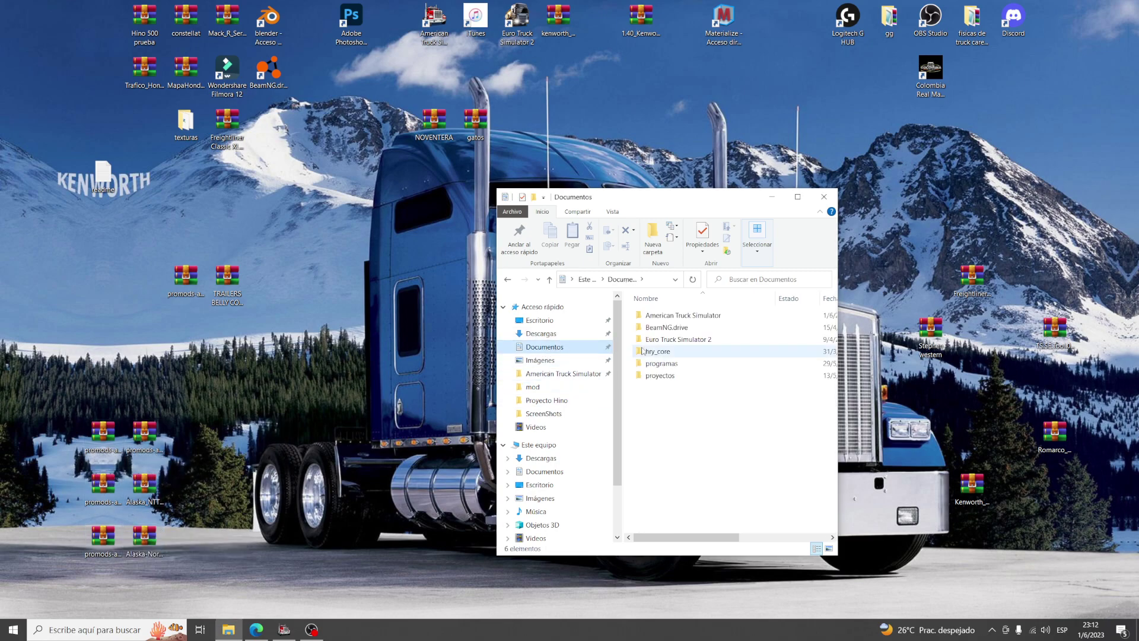
{"action": "double_click", "coordinate": [682, 318]}
{"action": "double_click", "coordinate": [676, 328]}
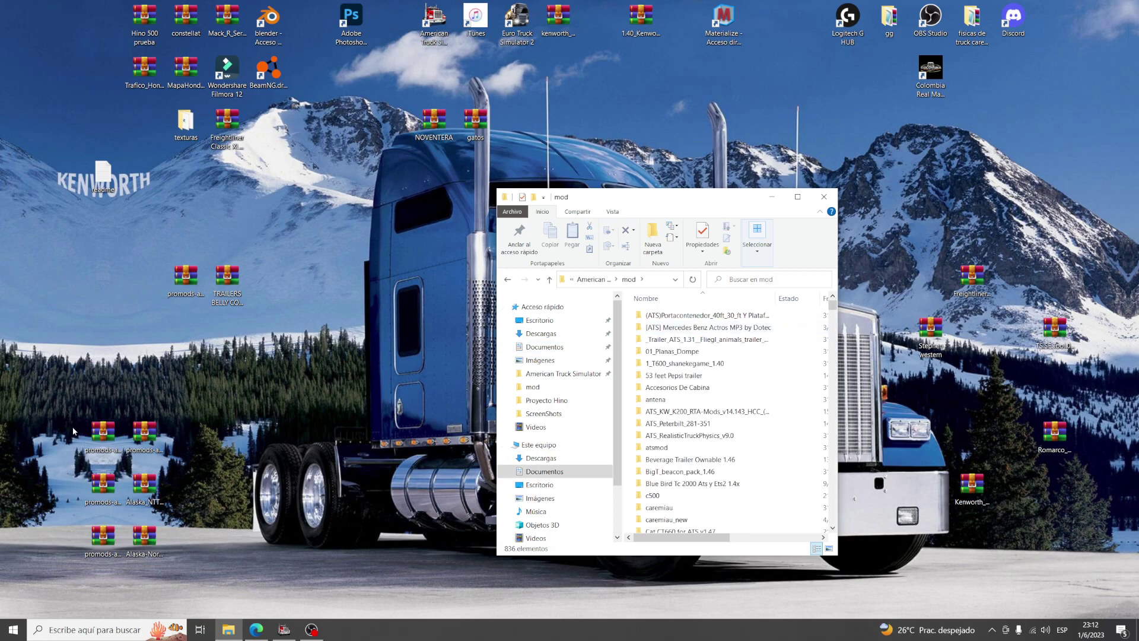
{"action": "left_click_drag", "start_coordinate": [166, 574], "coordinate": [76, 418]}
{"action": "left_click_drag", "start_coordinate": [145, 433], "coordinate": [532, 386]}
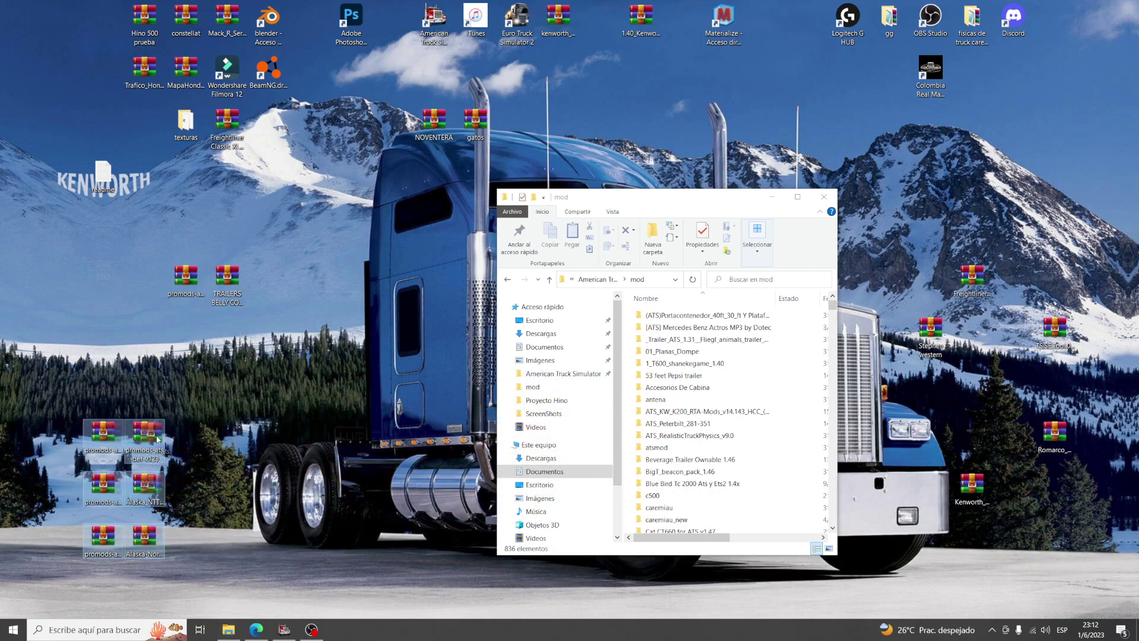
{"action": "left_click", "coordinate": [824, 197]}
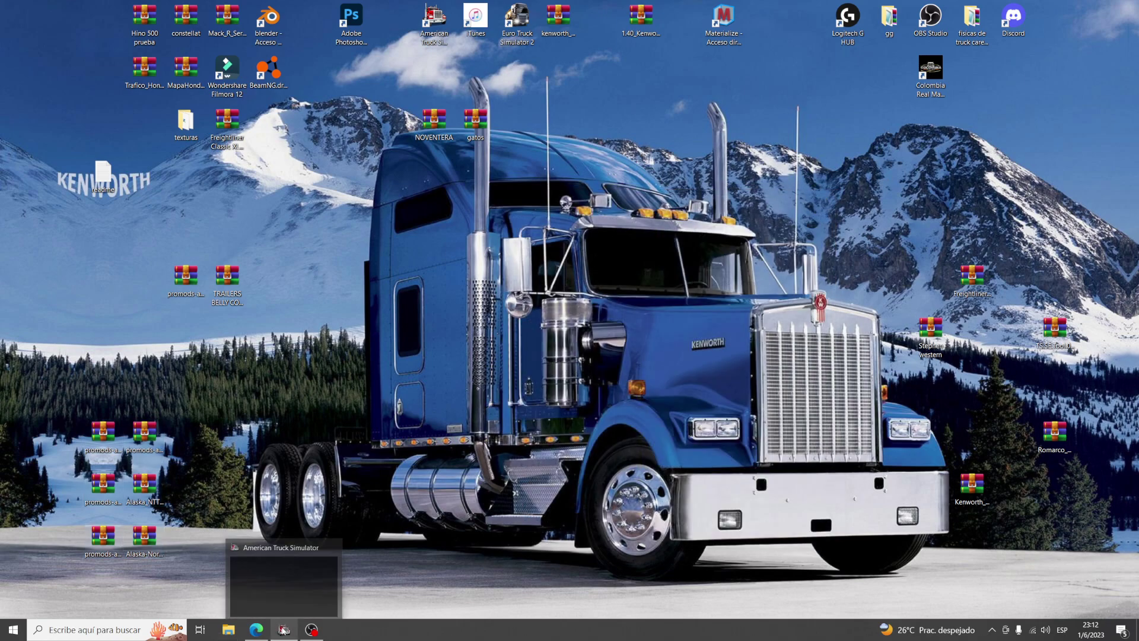
Switch to American Truck Simulator and exit the mod manager, profile creation and profile manager back to the main menu.
{"action": "left_click", "coordinate": [284, 630]}
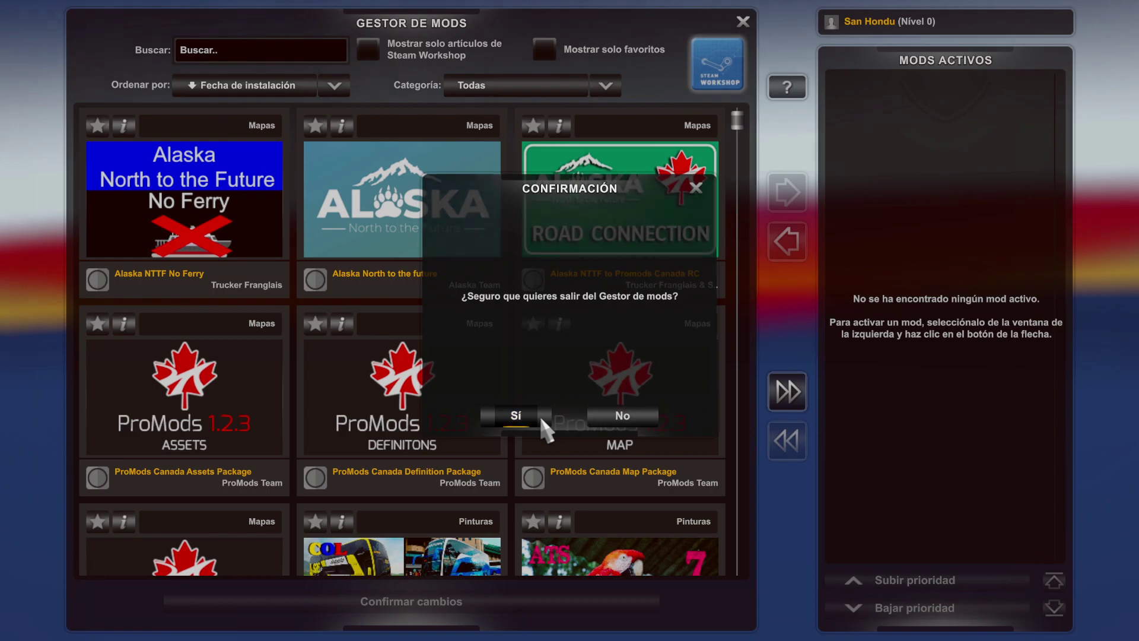
{"action": "left_click", "coordinate": [522, 415]}
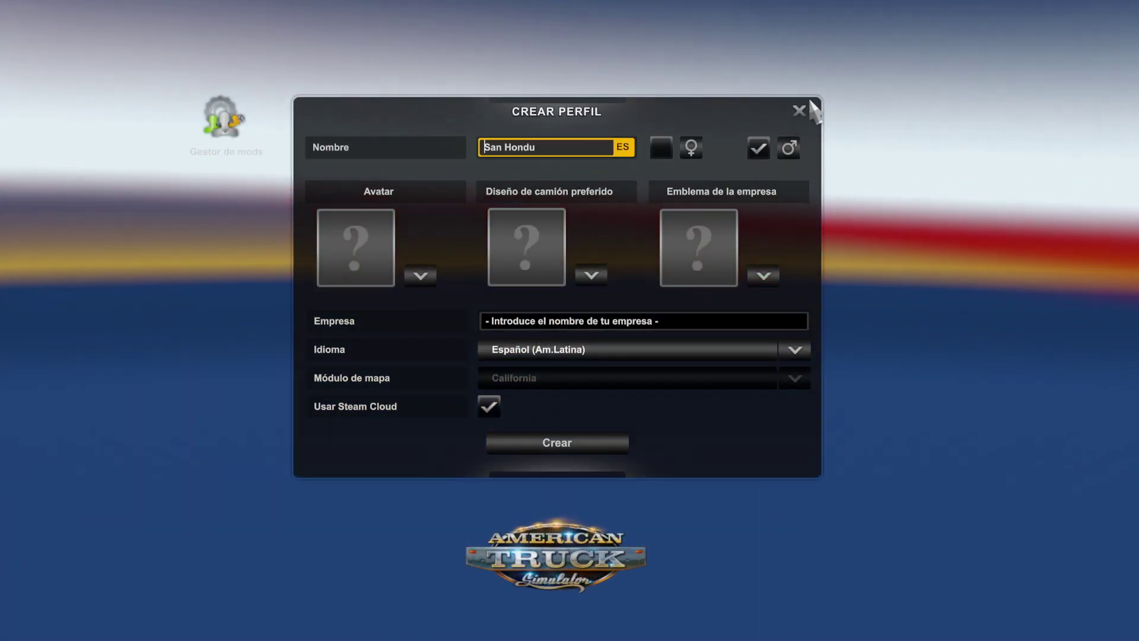
{"action": "left_click", "coordinate": [799, 111]}
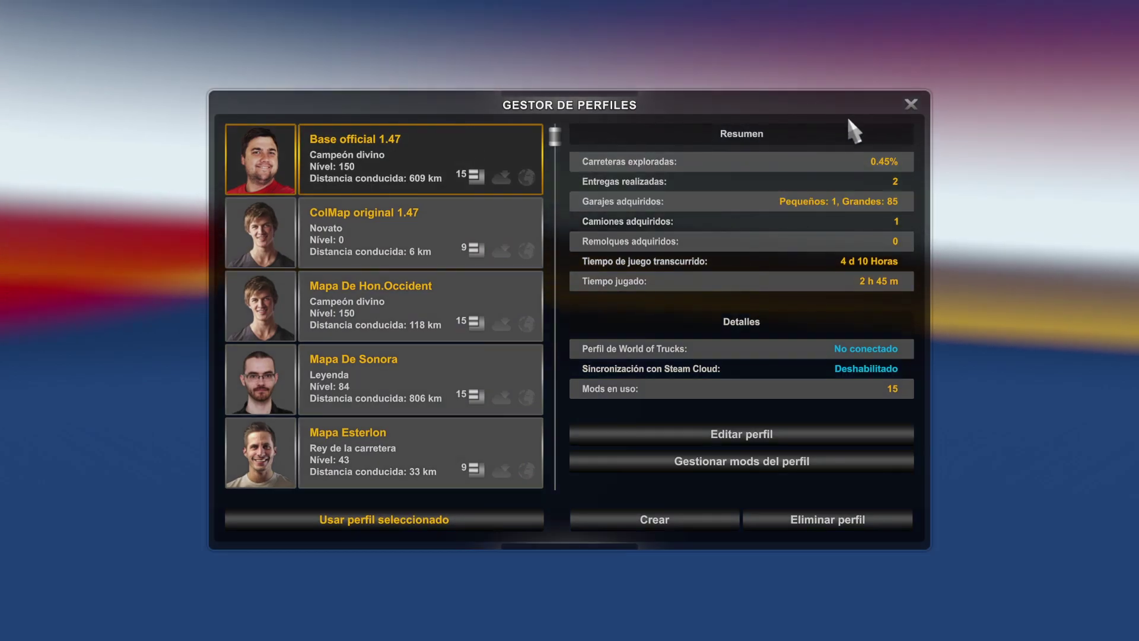
{"action": "left_click", "coordinate": [911, 105]}
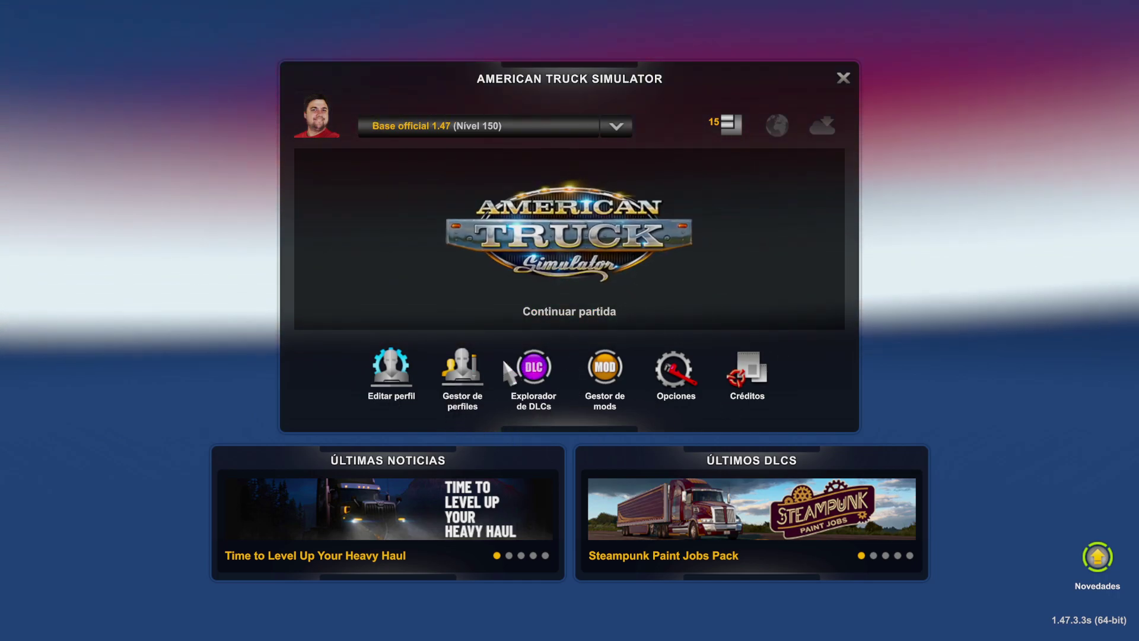
Start creating a new profile from the profile manager and open the mod manager for it.
{"action": "left_click", "coordinate": [466, 384]}
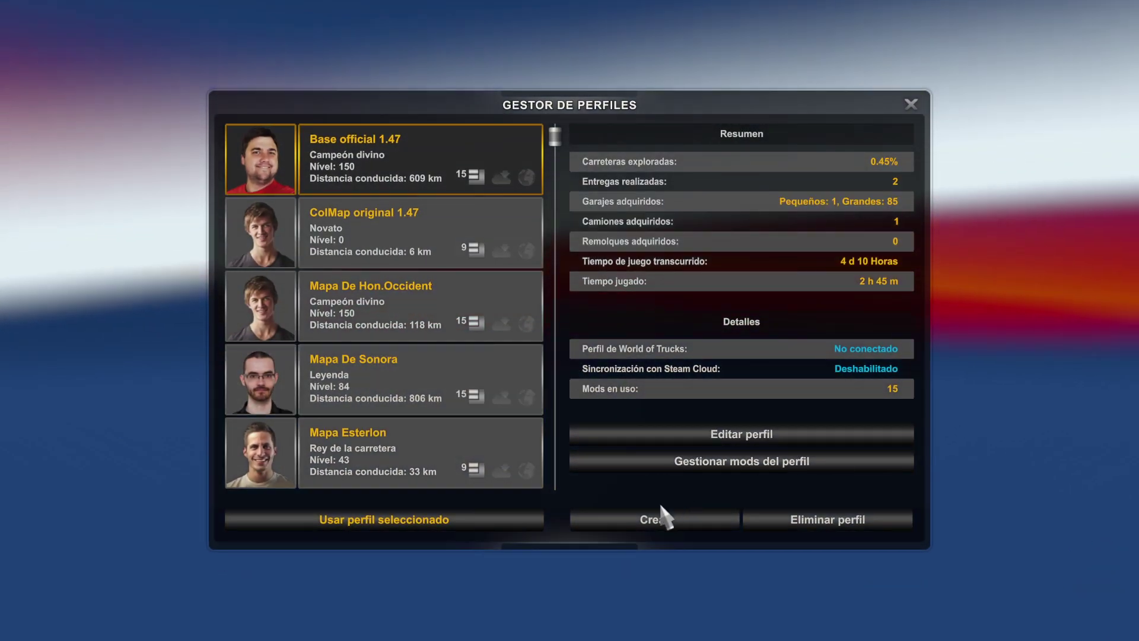
{"action": "left_click", "coordinate": [650, 523]}
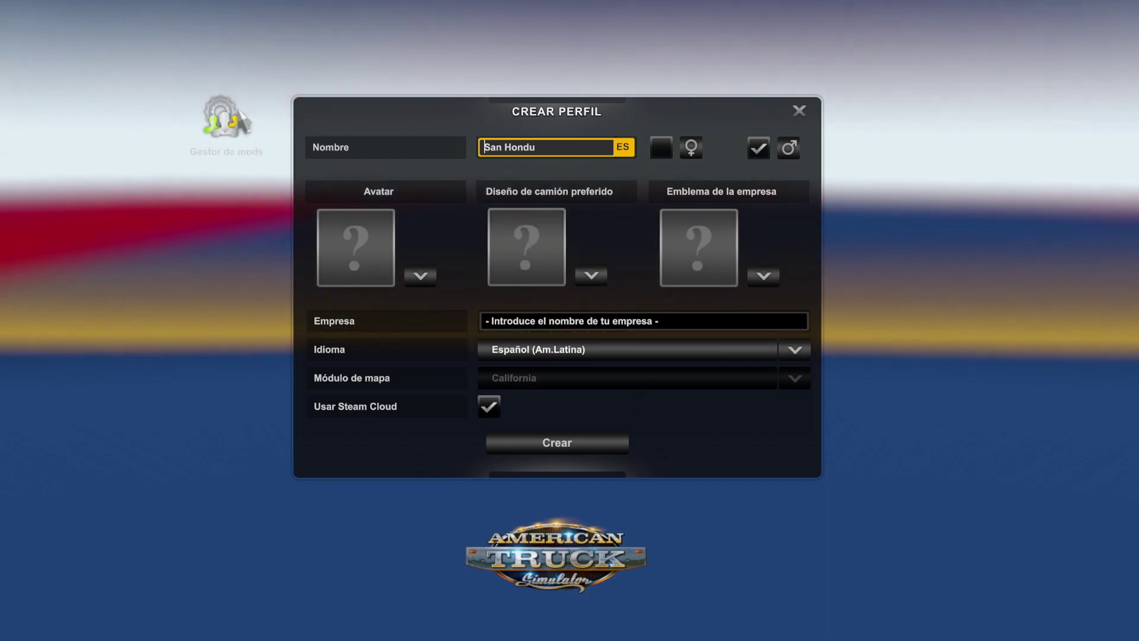
{"action": "left_click", "coordinate": [220, 124]}
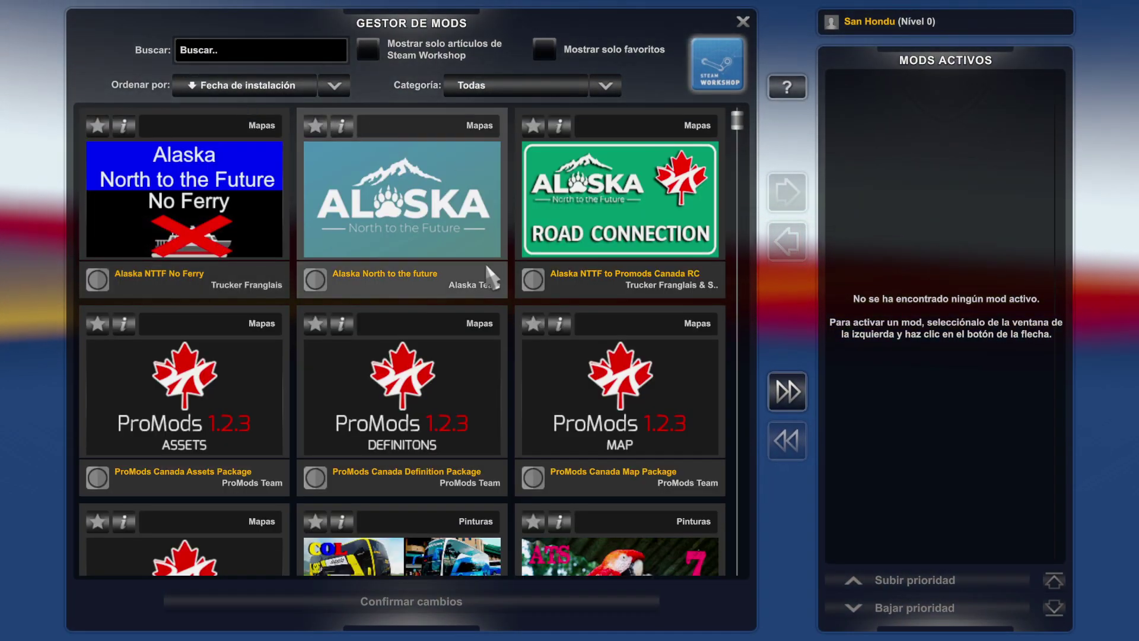
Activate the ProMods Canada packages in the order Assets, Models, Map and Definition.
{"action": "scroll", "coordinate": [483, 258], "scroll_direction": "down", "scroll_amount": 3}
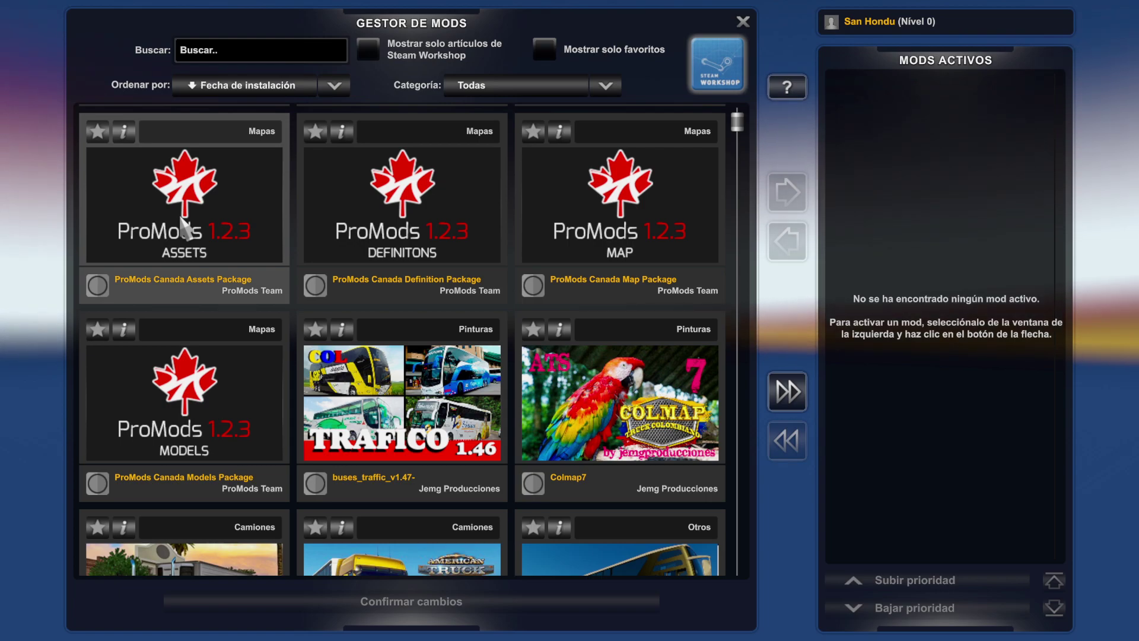
{"action": "left_click", "coordinate": [184, 225]}
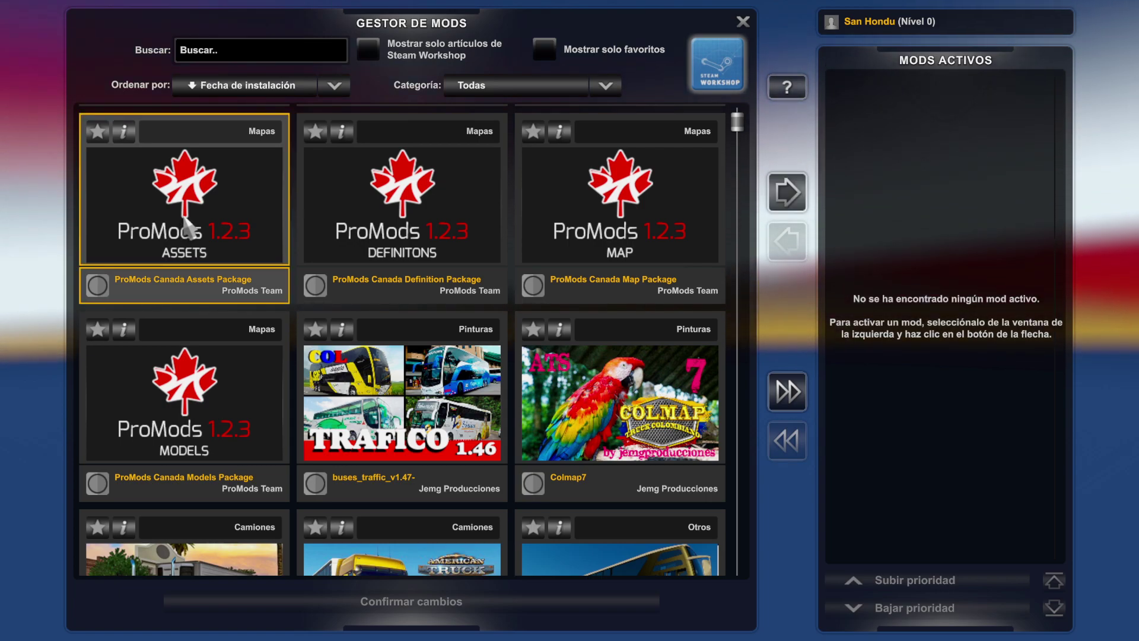
{"action": "left_click", "coordinate": [786, 192]}
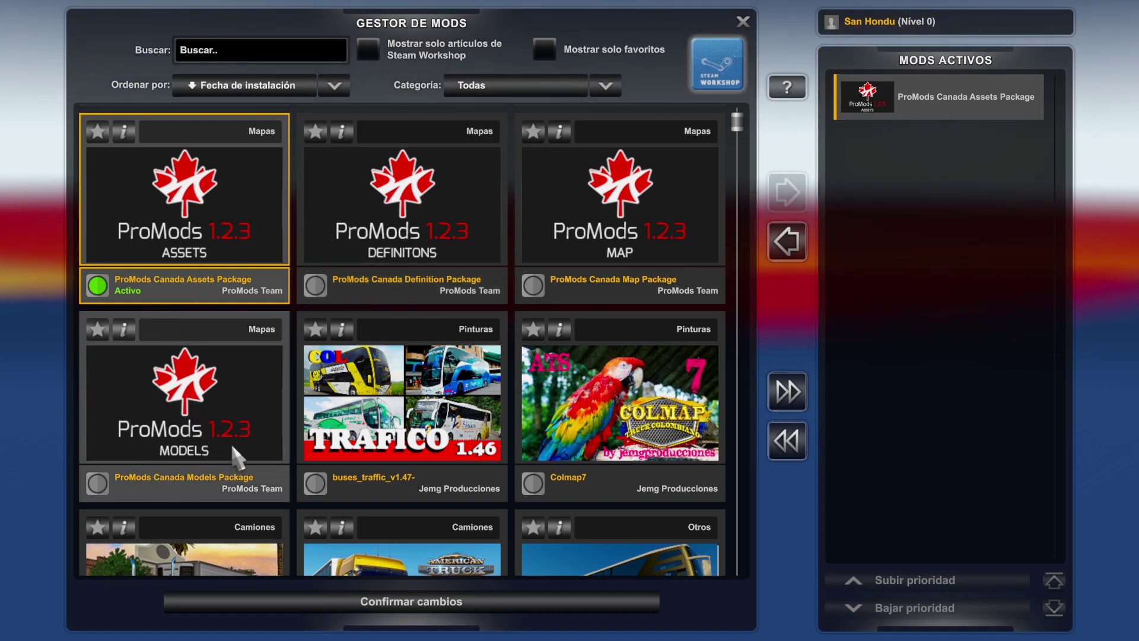
{"action": "left_click", "coordinate": [212, 398]}
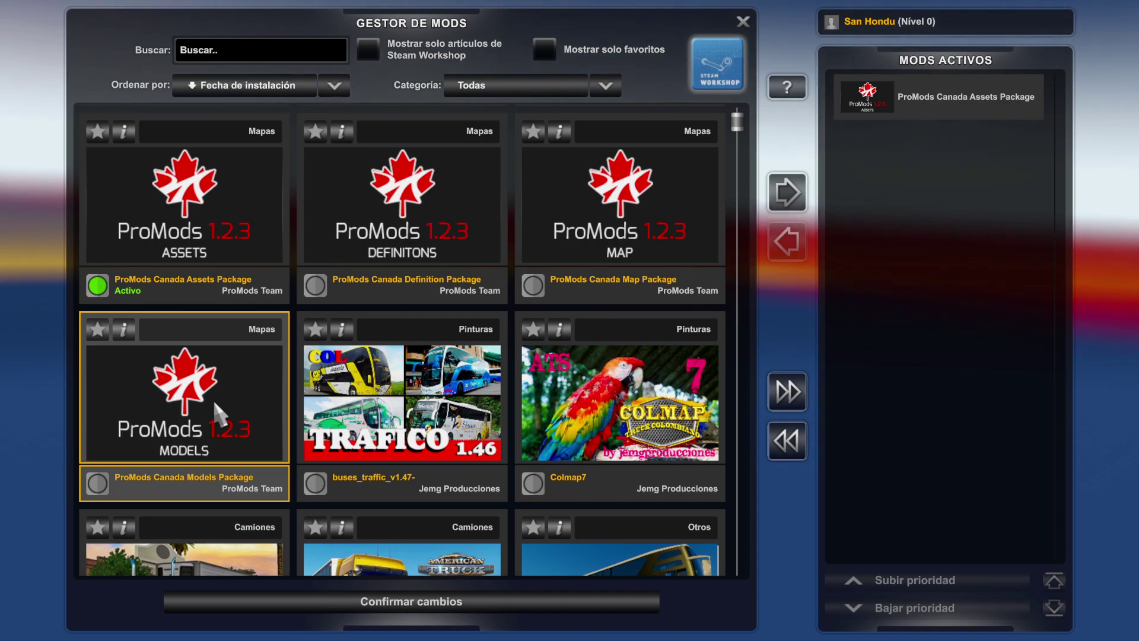
{"action": "double_click", "coordinate": [212, 397]}
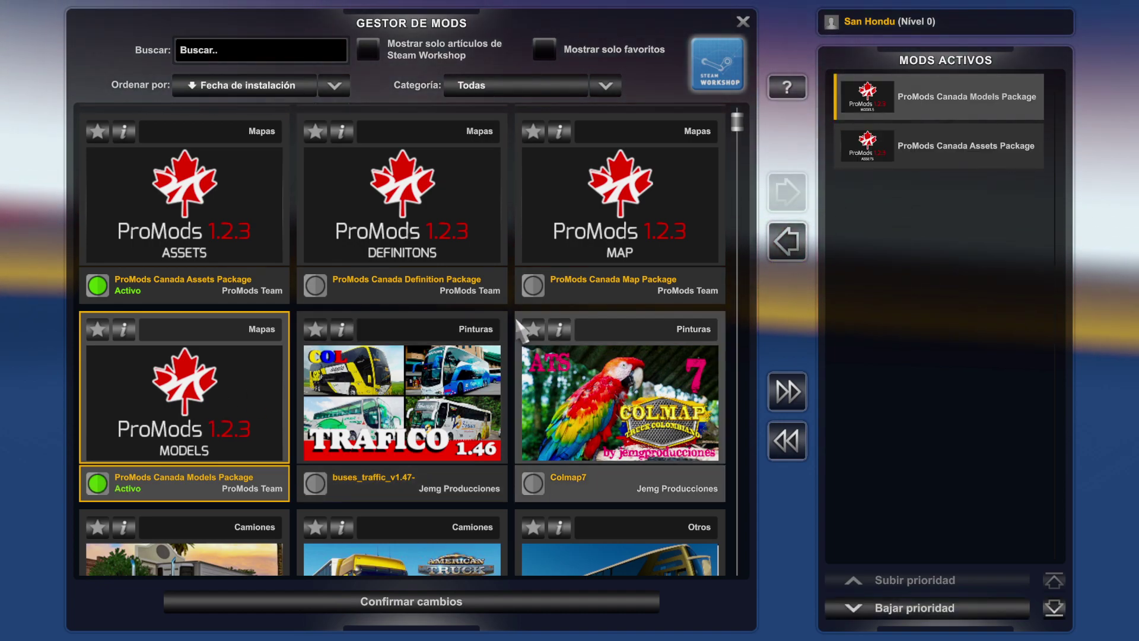
{"action": "double_click", "coordinate": [602, 206]}
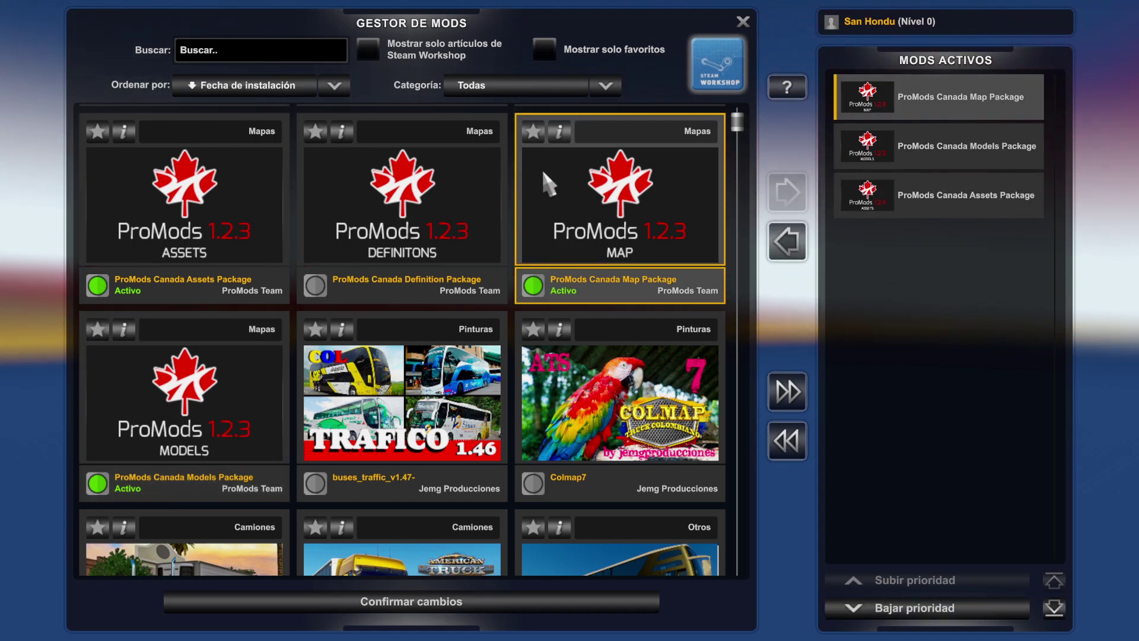
{"action": "double_click", "coordinate": [399, 209]}
Activate Alaska NTTF to Promods Canada RC, followed by Alaska North to the future, above the ProMods packages.
{"action": "scroll", "coordinate": [399, 208], "scroll_direction": "up", "scroll_amount": 3}
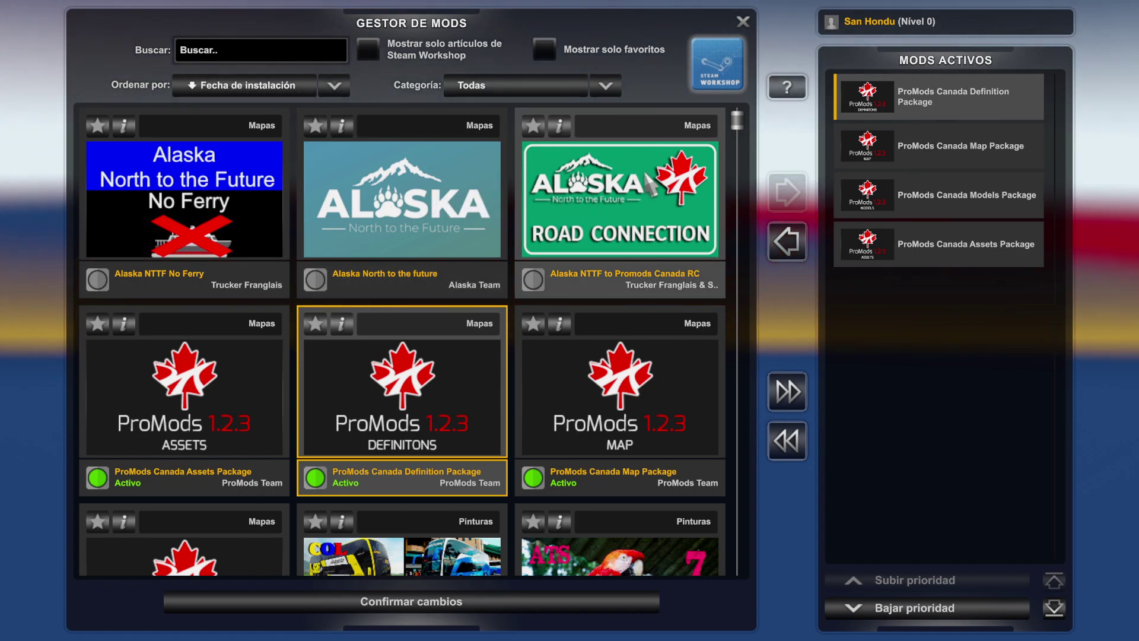
{"action": "left_click", "coordinate": [617, 196]}
{"action": "double_click", "coordinate": [616, 196]}
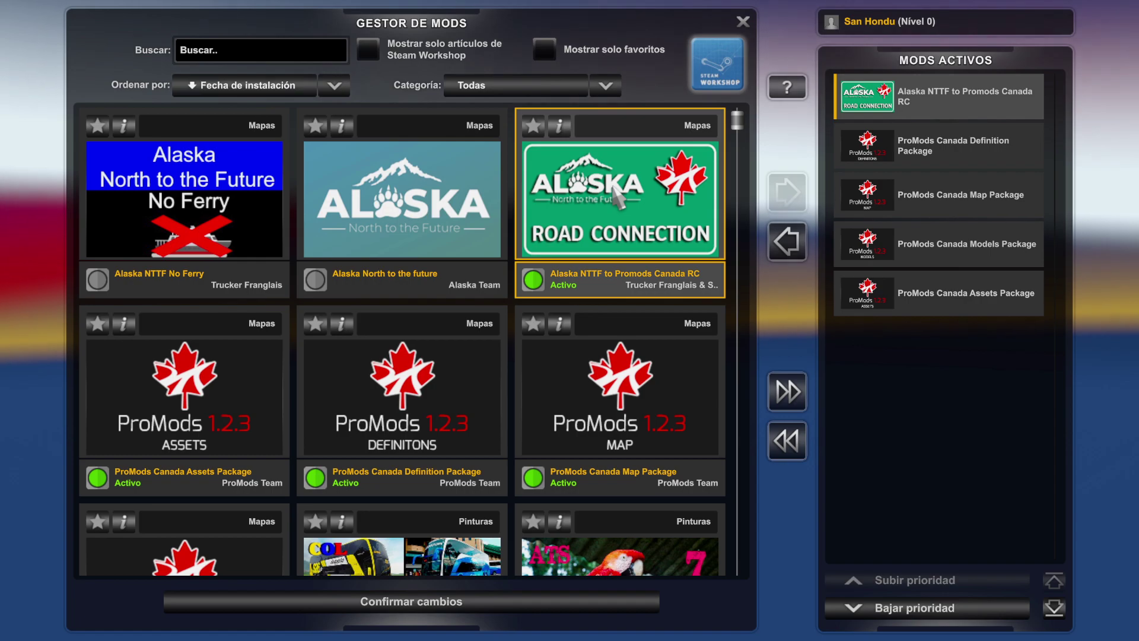
{"action": "double_click", "coordinate": [438, 196]}
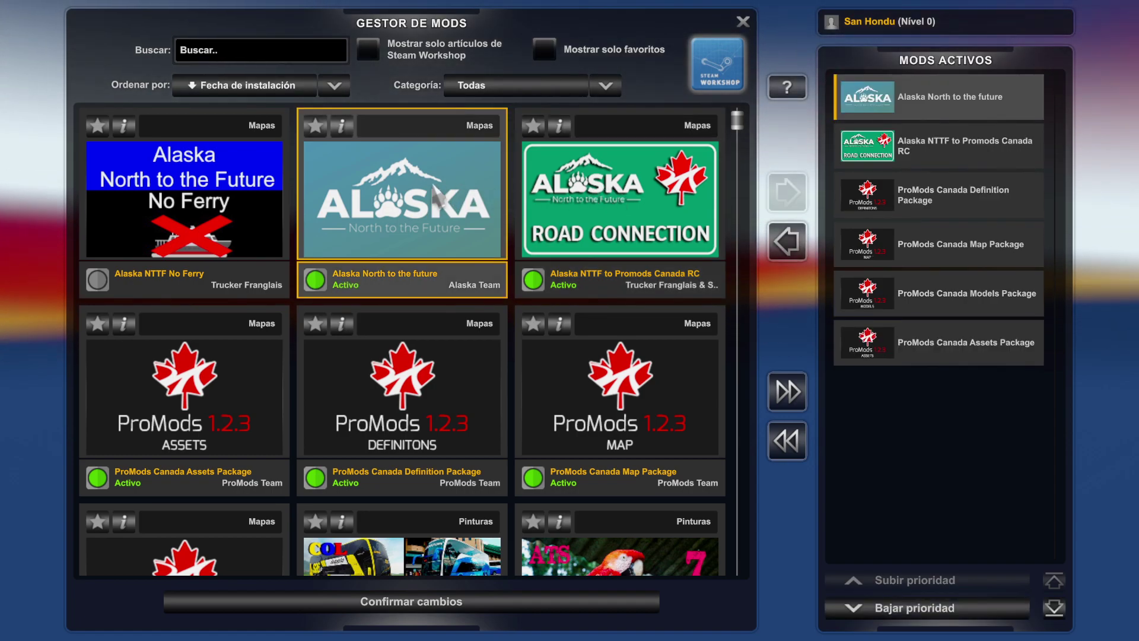